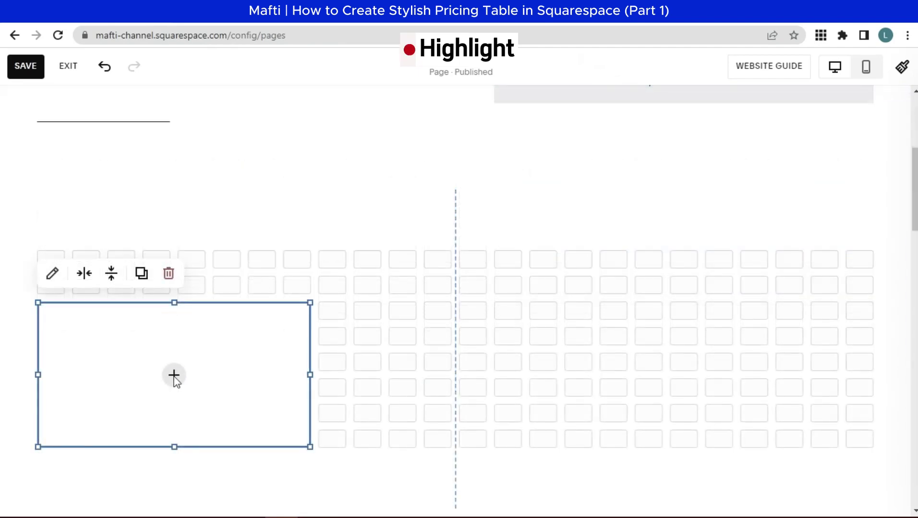
# Load the navy blue grunge texture into the header image and place the $10 price on it
pyautogui.click(175, 380)
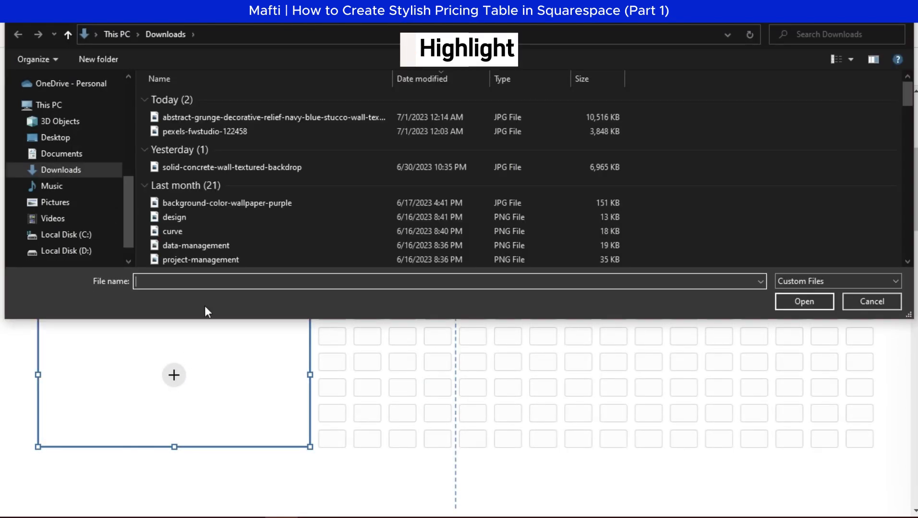
pyautogui.click(285, 123)
pyautogui.click(804, 301)
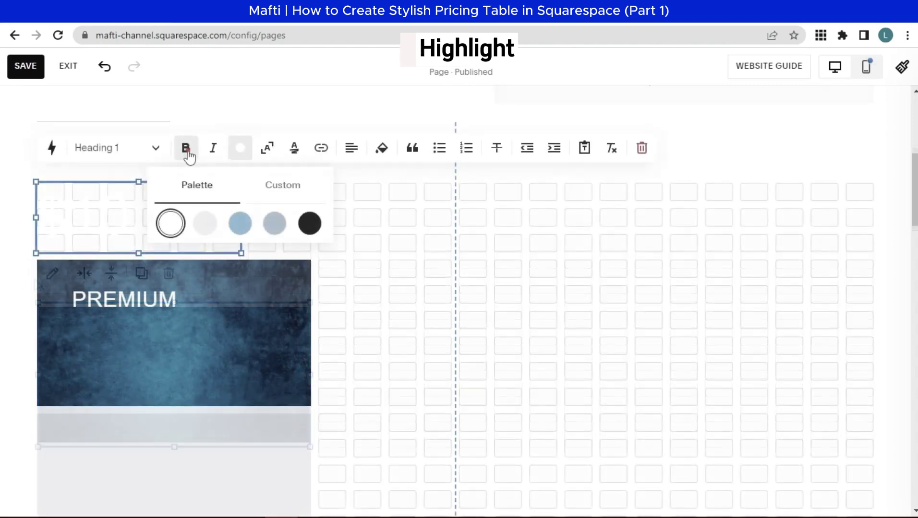
pyautogui.moveTo(166, 249); pyautogui.dragTo(201, 391)
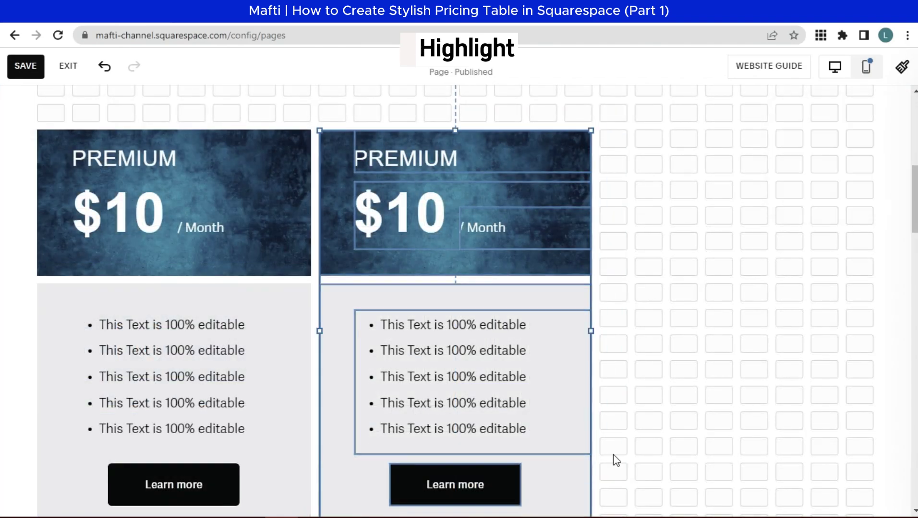
# Duplicate the PREMIUM pricing column into a third column and fit the middle column into its grid slot
pyautogui.click(366, 115)
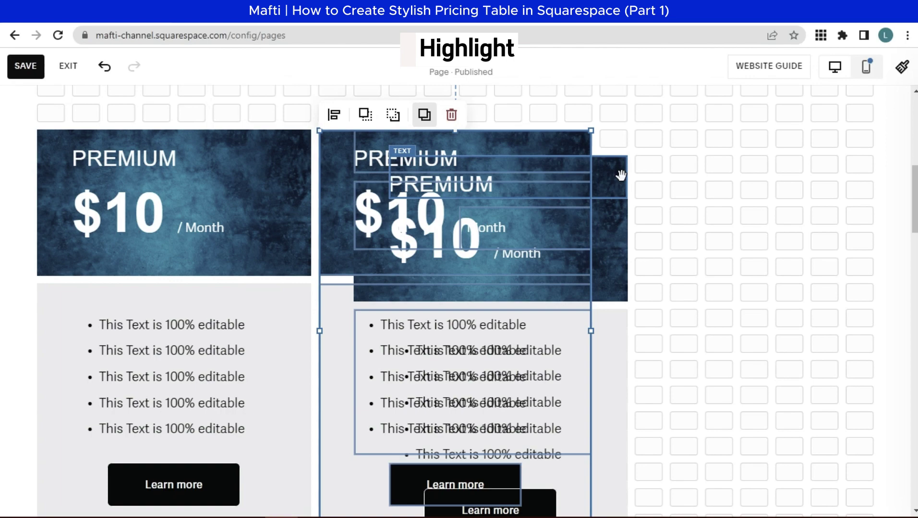
pyautogui.moveTo(503, 130); pyautogui.dragTo(762, 143)
pyautogui.click(465, 253)
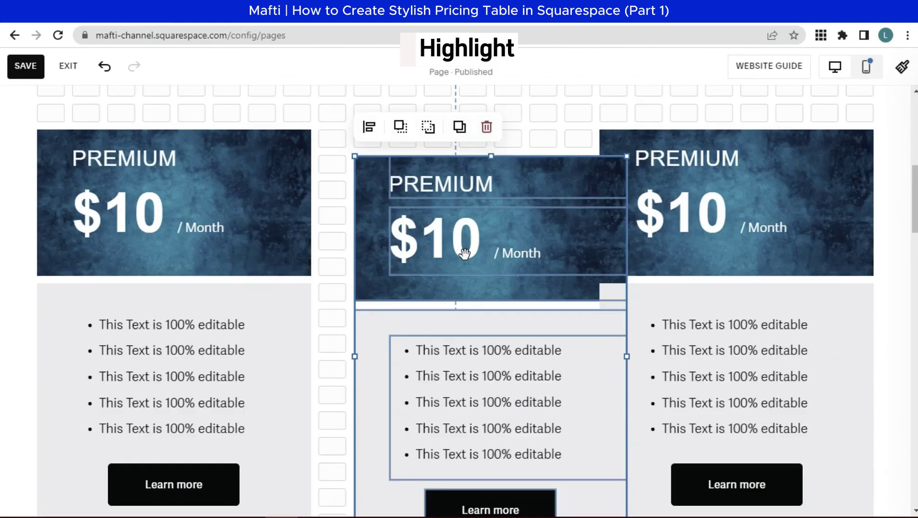
pyautogui.moveTo(425, 142); pyautogui.dragTo(420, 143)
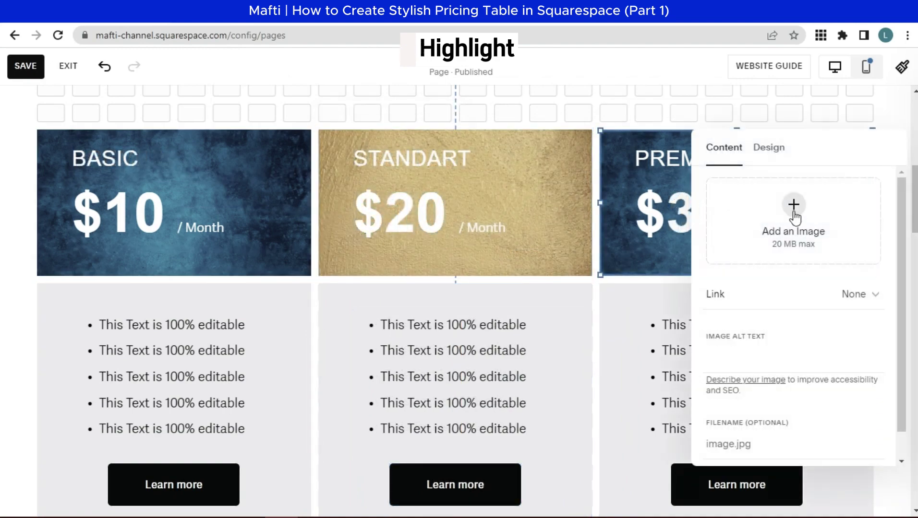
# Replace the middle column's header image with the concrete wall texture
pyautogui.click(742, 308)
pyautogui.click(619, 347)
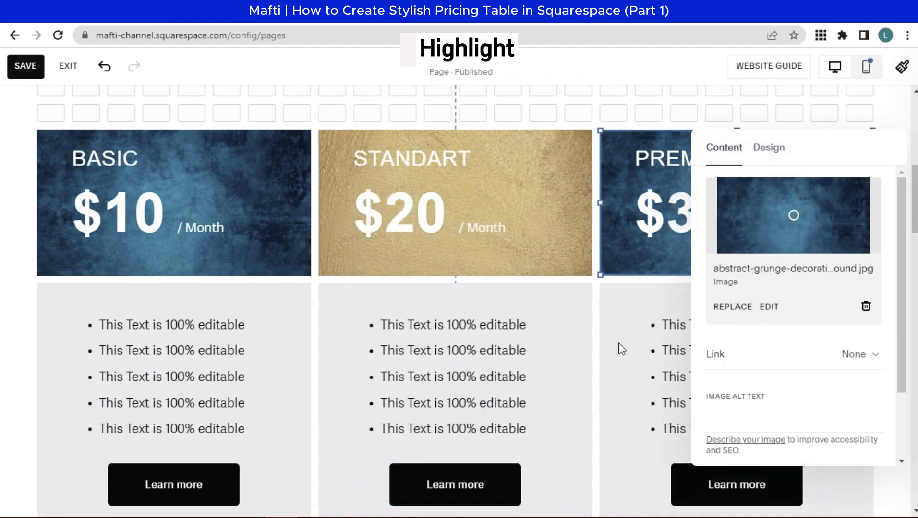
pyautogui.click(330, 171)
pyautogui.click(798, 301)
pyautogui.click(597, 120)
# Round the BASIC grey card's bottom-right corner to 80, then select the PREMIUM card's corner settings
pyautogui.scroll(-2, 373, 261)
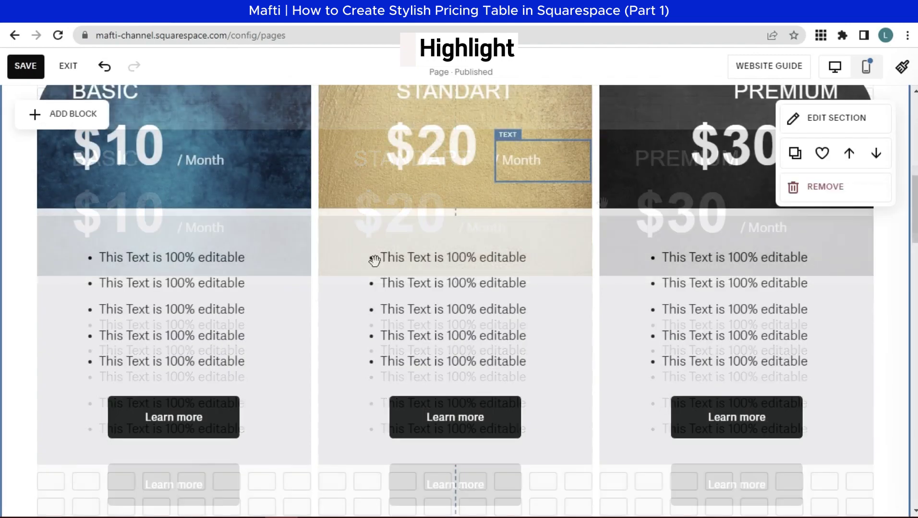
pyautogui.click(55, 444)
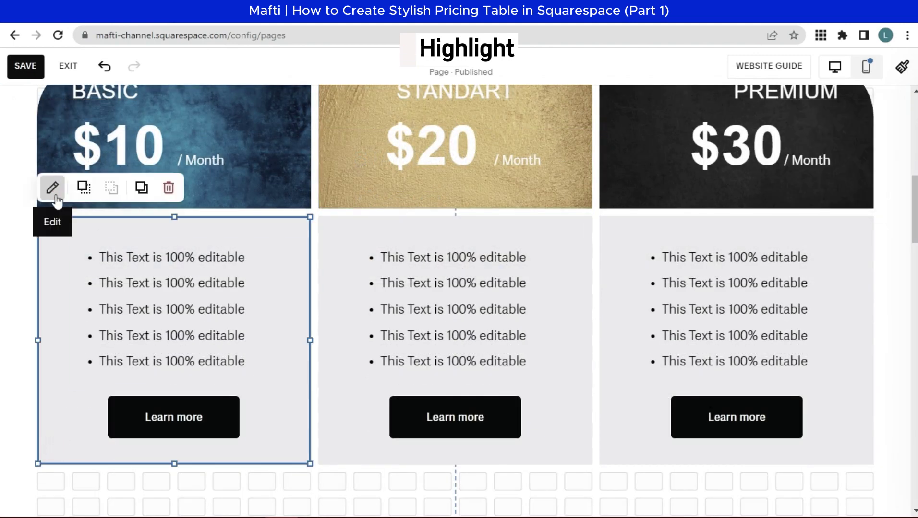
pyautogui.click(55, 192)
pyautogui.click(386, 354)
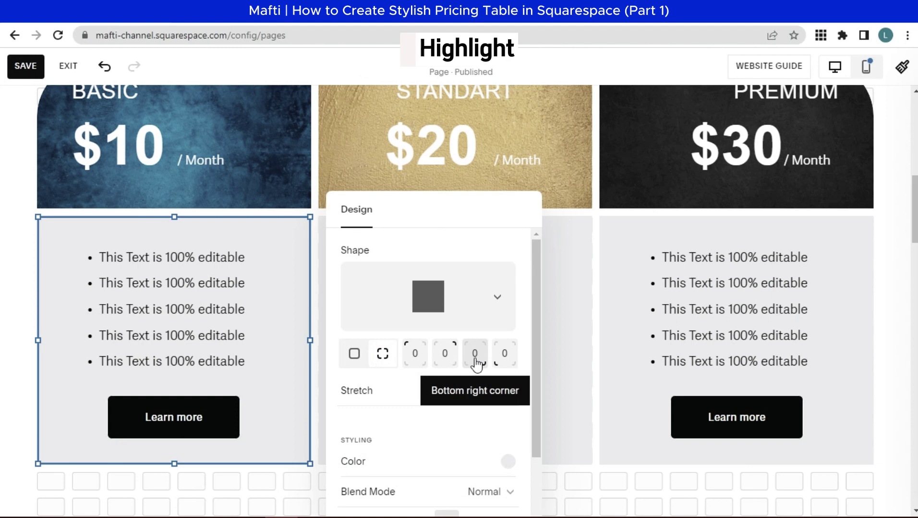
pyautogui.click(490, 378)
pyautogui.write('8')
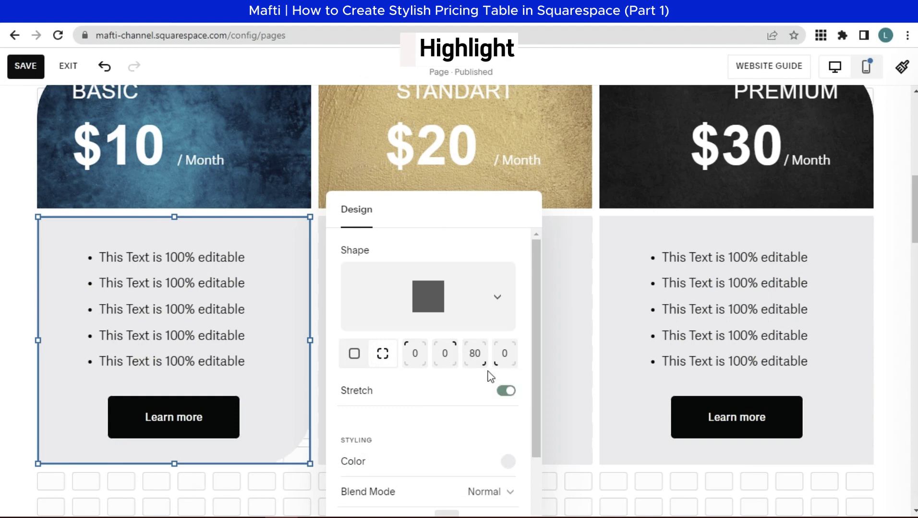
pyautogui.click(624, 388)
pyautogui.click(619, 377)
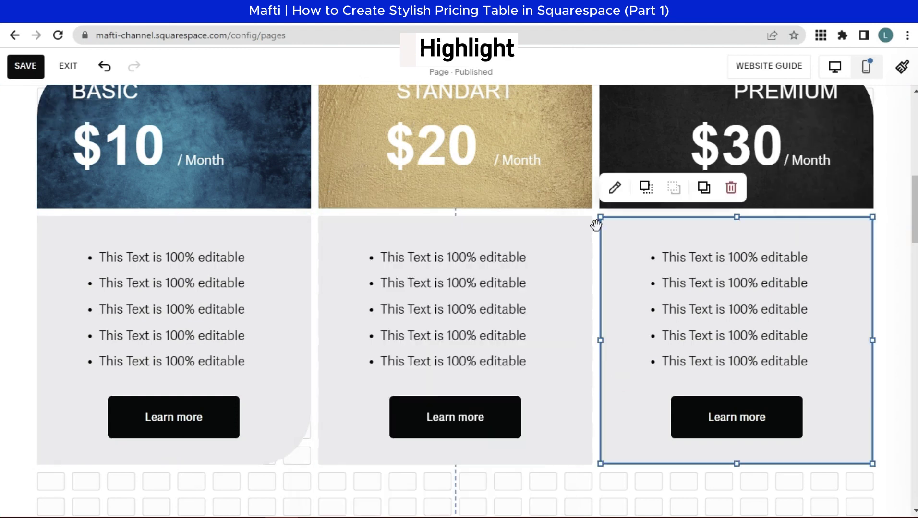
pyautogui.click(750, 354)
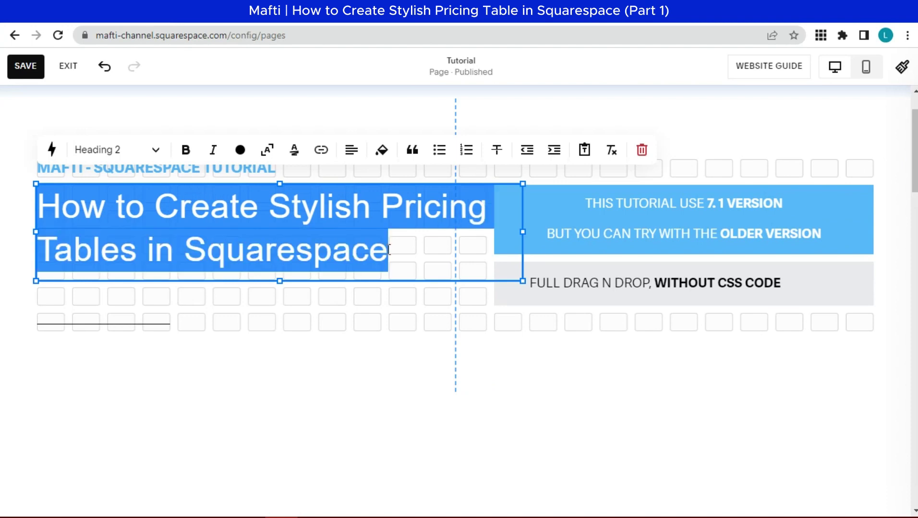
pyautogui.doubleClick(618, 205)
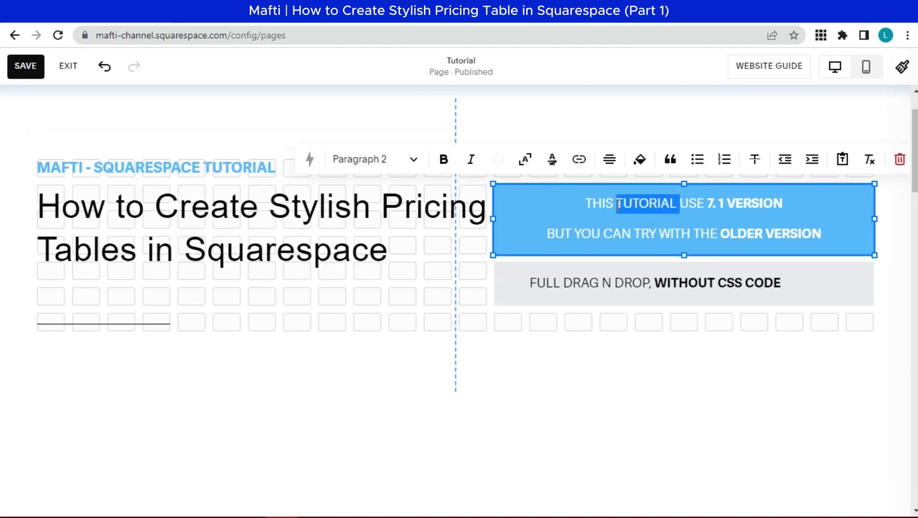
pyautogui.moveTo(587, 204); pyautogui.dragTo(748, 204)
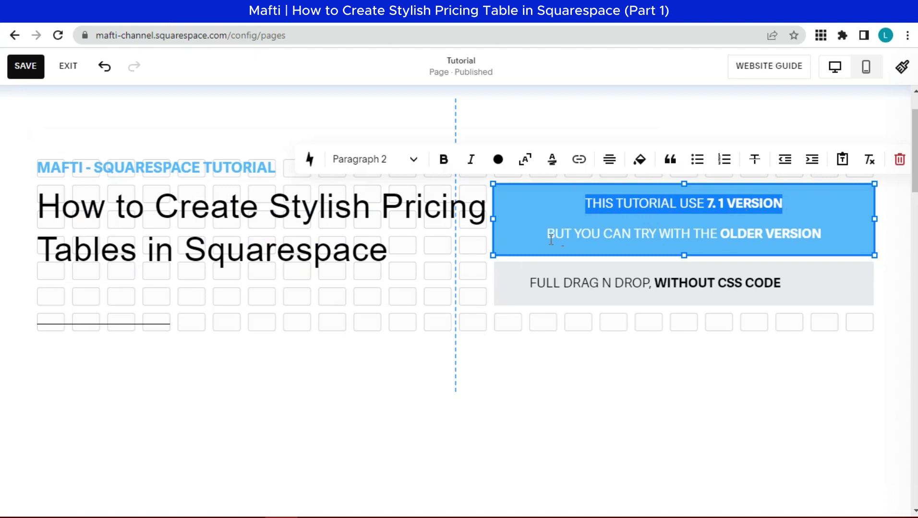
pyautogui.moveTo(550, 235); pyautogui.dragTo(783, 237)
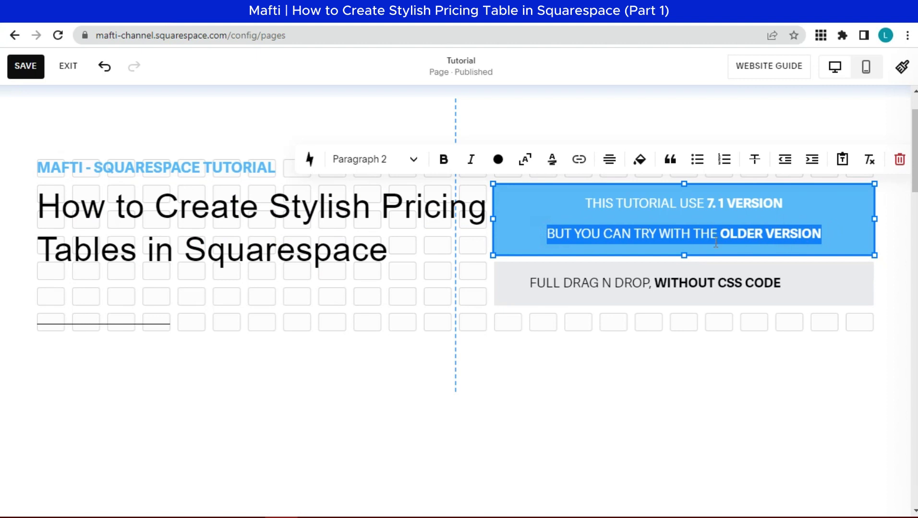
pyautogui.click(561, 283)
pyautogui.doubleClick(540, 282)
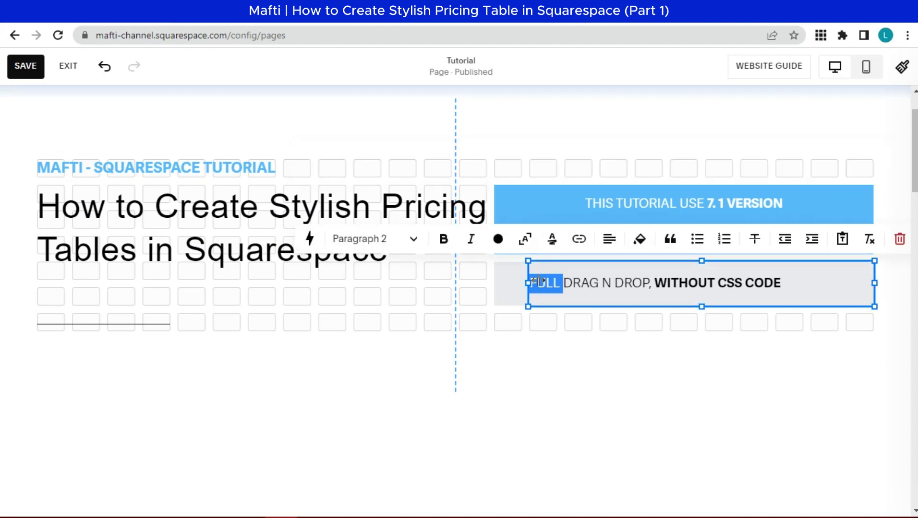
pyautogui.moveTo(646, 283); pyautogui.dragTo(778, 281)
pyautogui.click(658, 287)
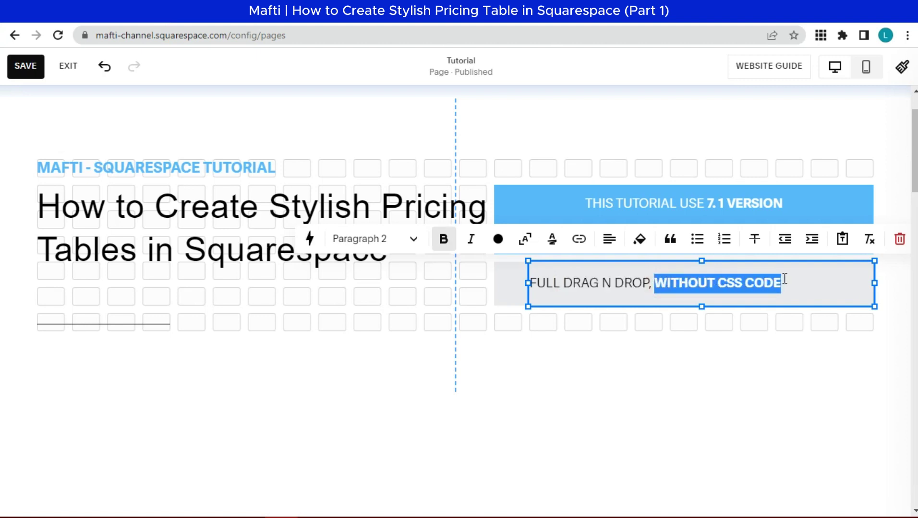
pyautogui.click(823, 282)
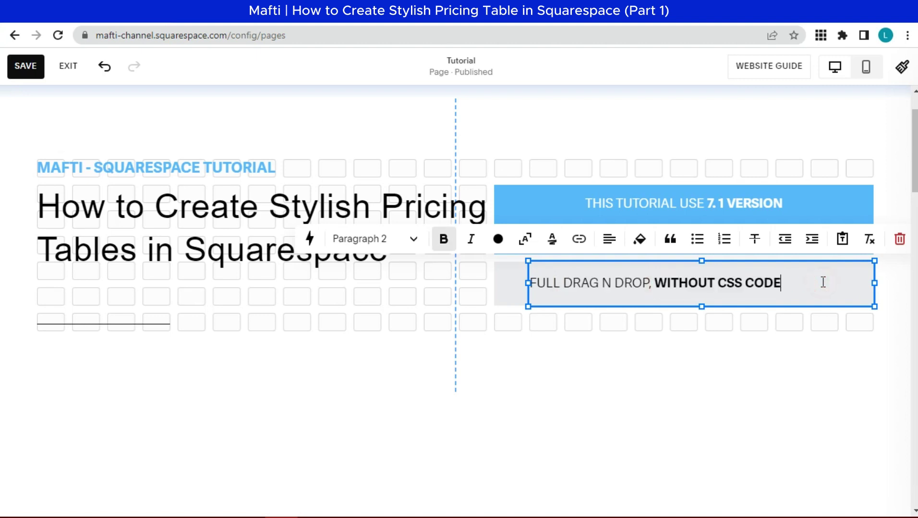
pyautogui.click(890, 291)
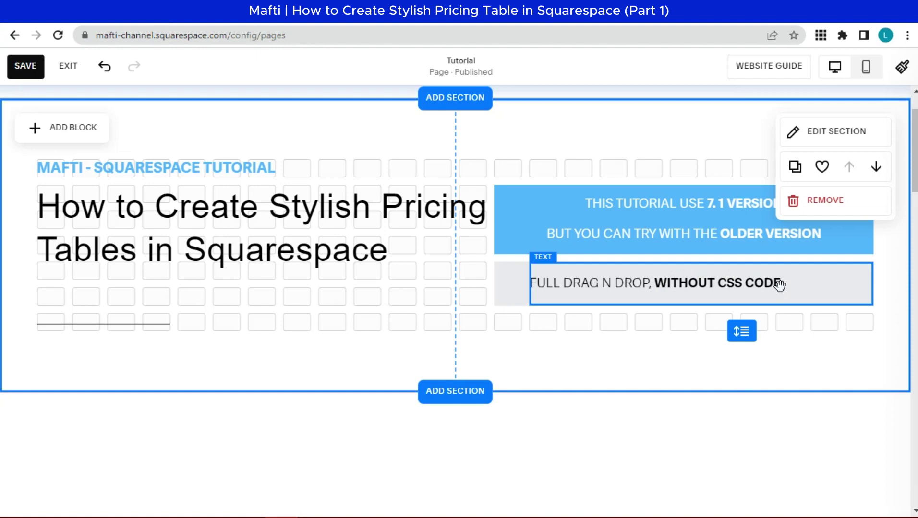
# Scroll to the new empty section and toggle its layout grid on with G
pyautogui.scroll(-4, 492, 359)
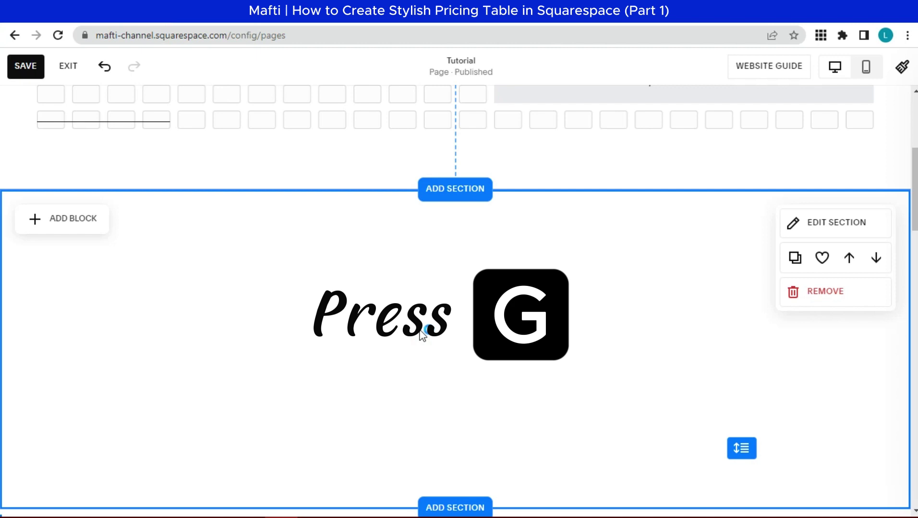
pyautogui.press('g')
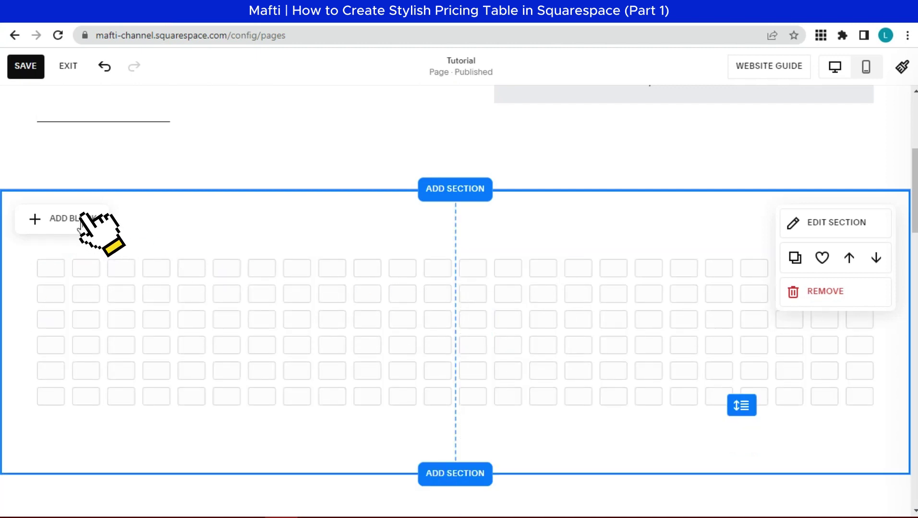
# Add an image block to the new section and widen it to the right
pyautogui.click(80, 218)
pyautogui.scroll(-1, 137, 293)
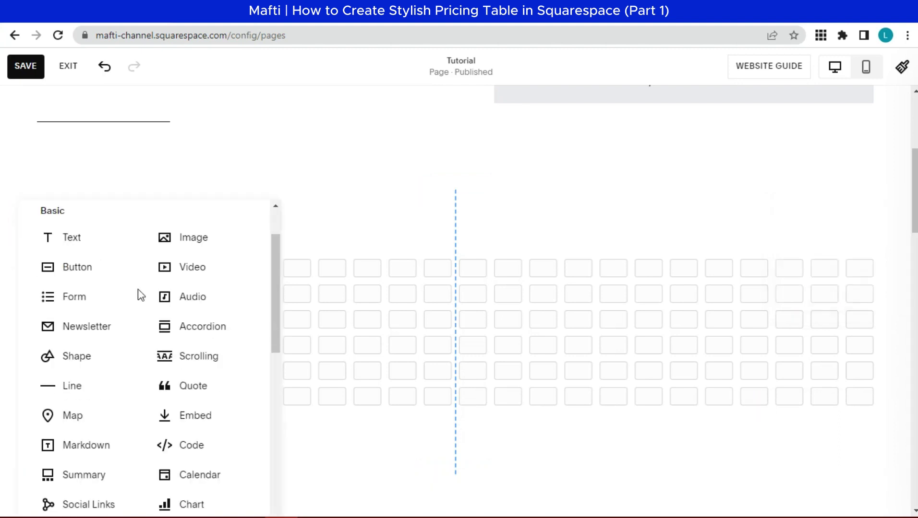
pyautogui.click(193, 244)
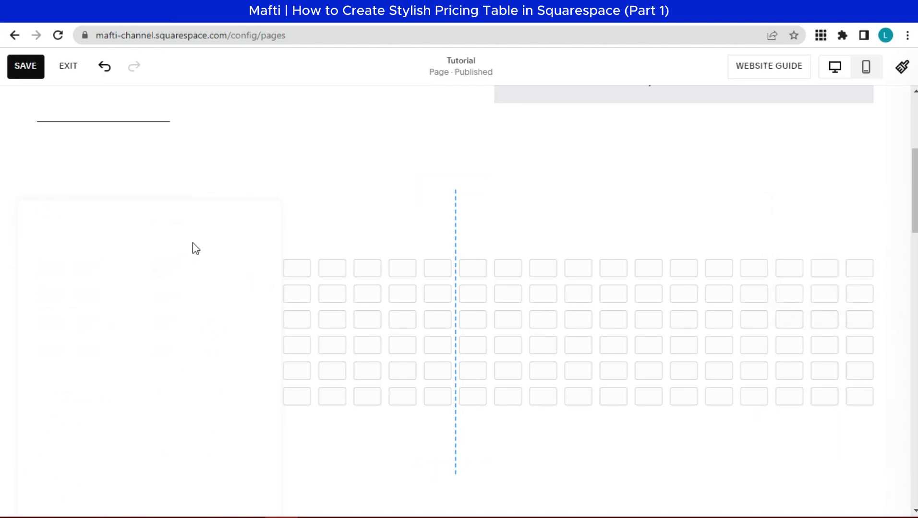
pyautogui.click(112, 318)
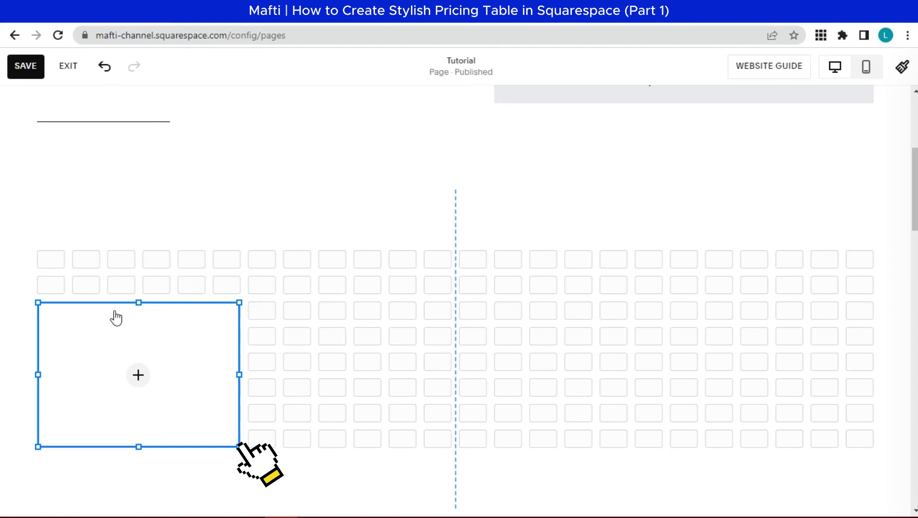
pyautogui.moveTo(240, 374)
pyautogui.mouseDown()
pyautogui.moveTo(302, 376)
pyautogui.moveTo(236, 381)
pyautogui.mouseUp()
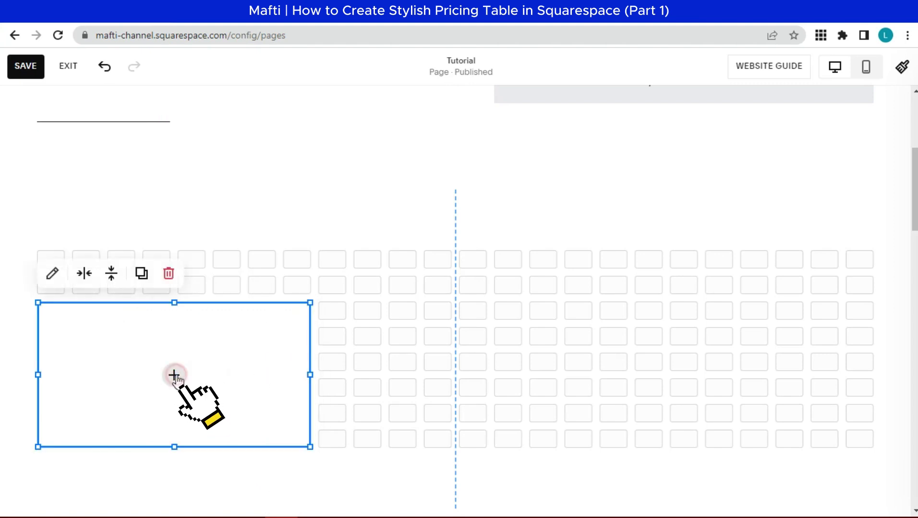
# Upload the navy blue grunge texture file into the image block
pyautogui.click(174, 375)
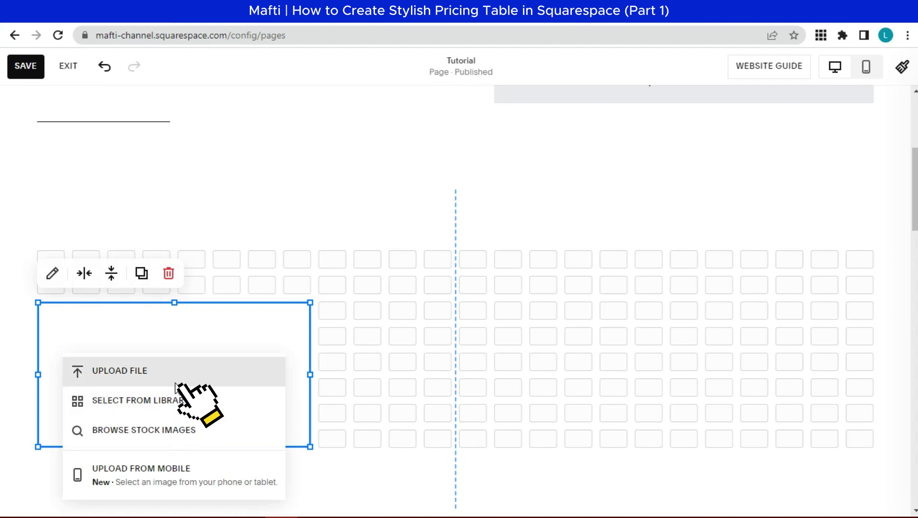
pyautogui.click(175, 380)
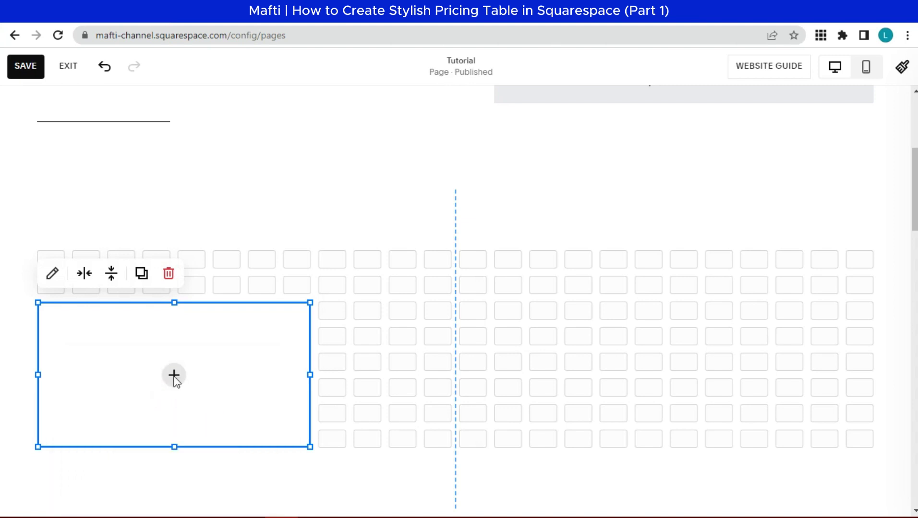
pyautogui.click(284, 118)
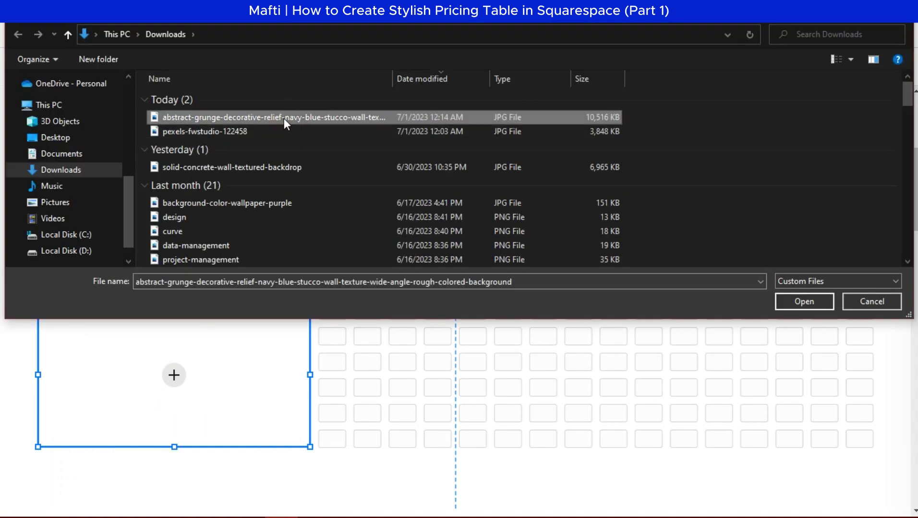
pyautogui.click(804, 302)
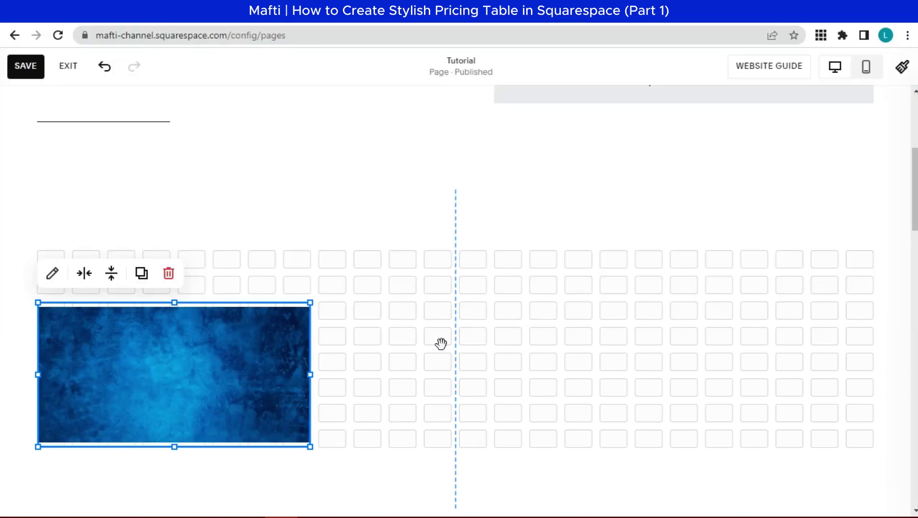
# Set the grunge image's design option to Fill so it covers the block edge to edge
pyautogui.click(52, 274)
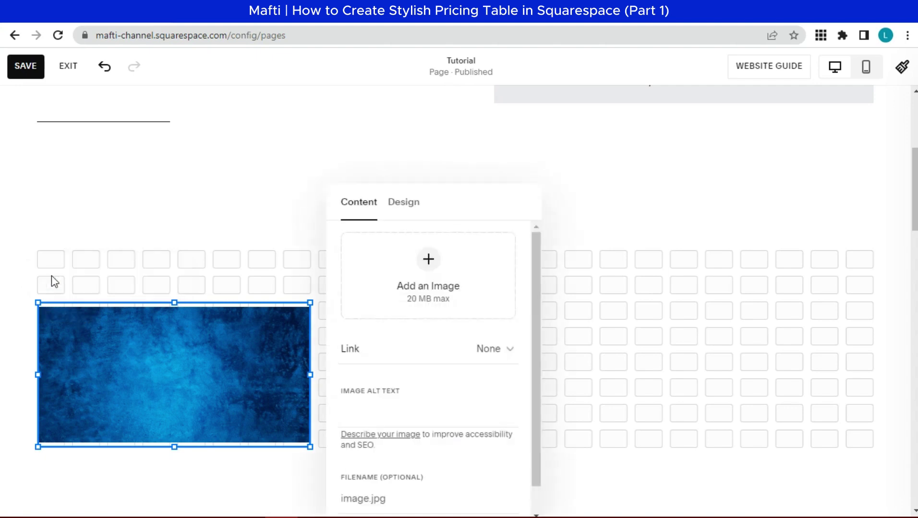
pyautogui.click(407, 209)
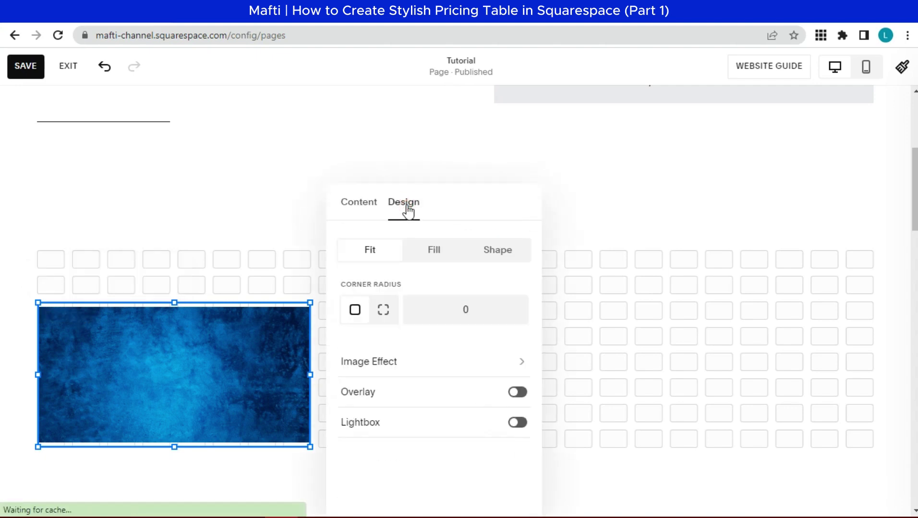
pyautogui.click(434, 250)
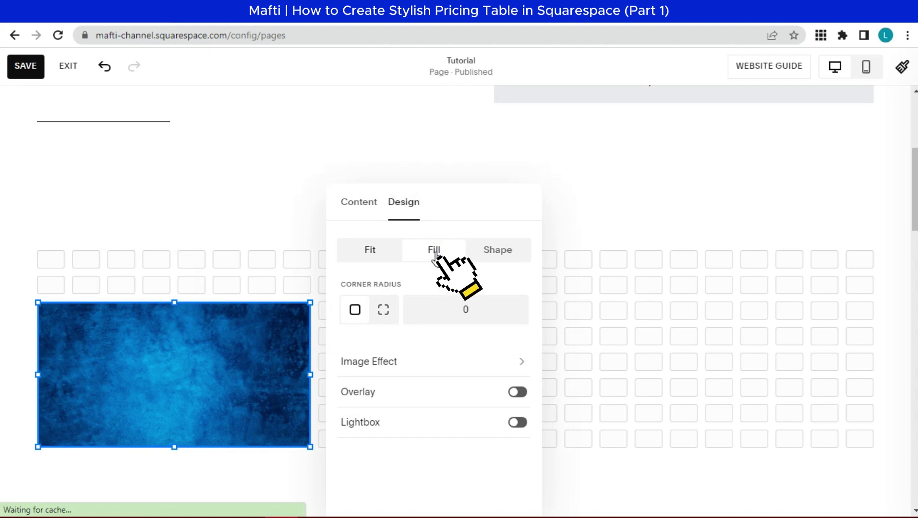
pyautogui.click(297, 279)
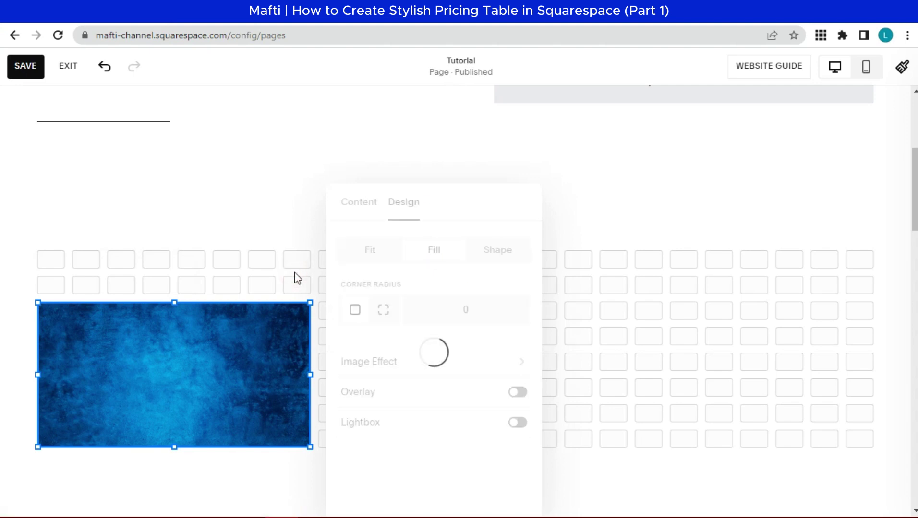
pyautogui.scroll(-2, 226, 271)
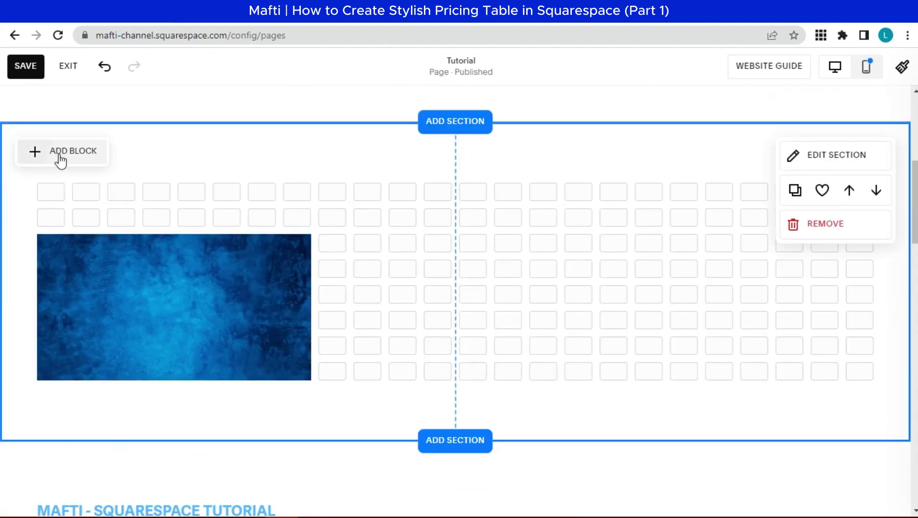
# Place a shape block below the blue image, widen it to the image's width and stretch it taller
pyautogui.click(54, 153)
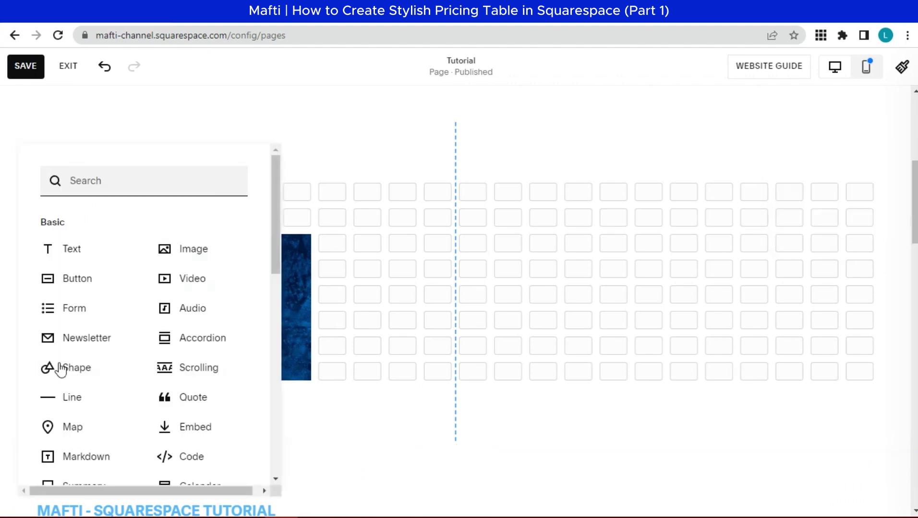
pyautogui.scroll(-1, 61, 374)
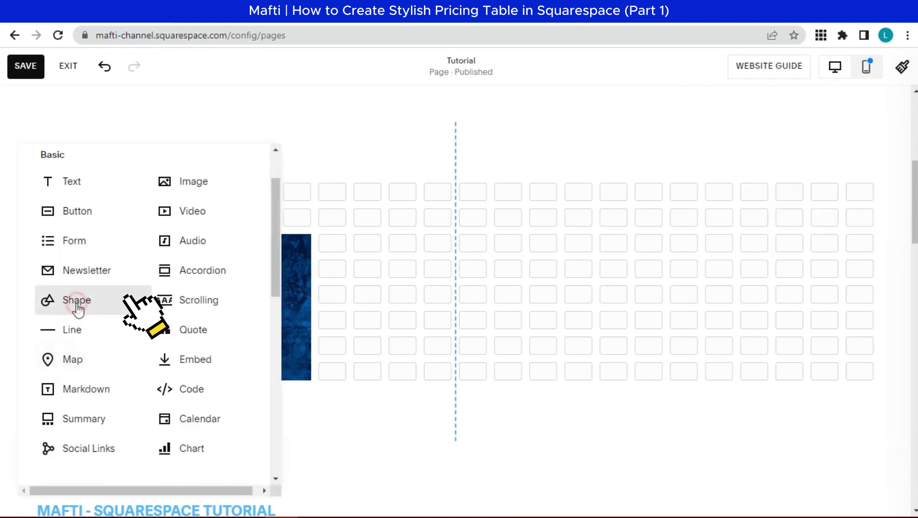
pyautogui.click(77, 313)
pyautogui.scroll(-1, 142, 331)
pyautogui.moveTo(135, 259); pyautogui.dragTo(126, 426)
pyautogui.scroll(-2, 212, 336)
pyautogui.moveTo(242, 271); pyautogui.dragTo(301, 271)
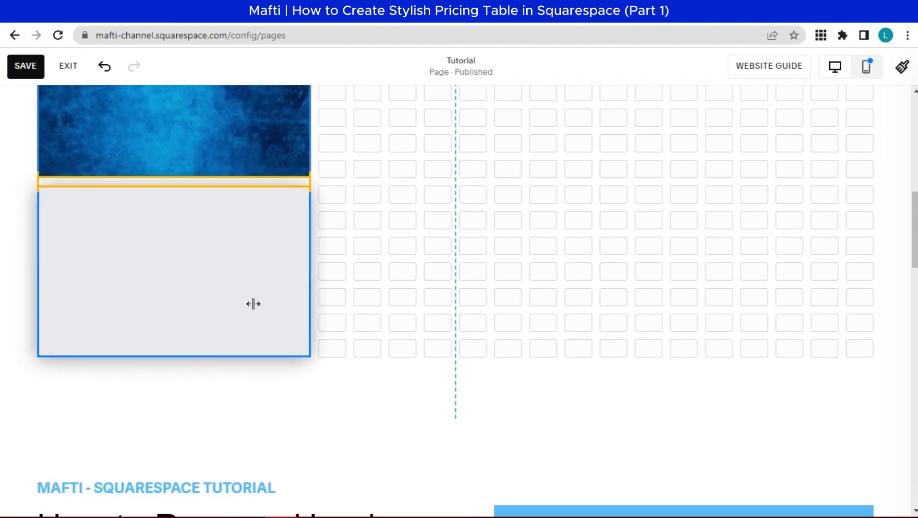
pyautogui.moveTo(176, 359); pyautogui.dragTo(178, 436)
pyautogui.click(343, 293)
pyautogui.scroll(4, 340, 291)
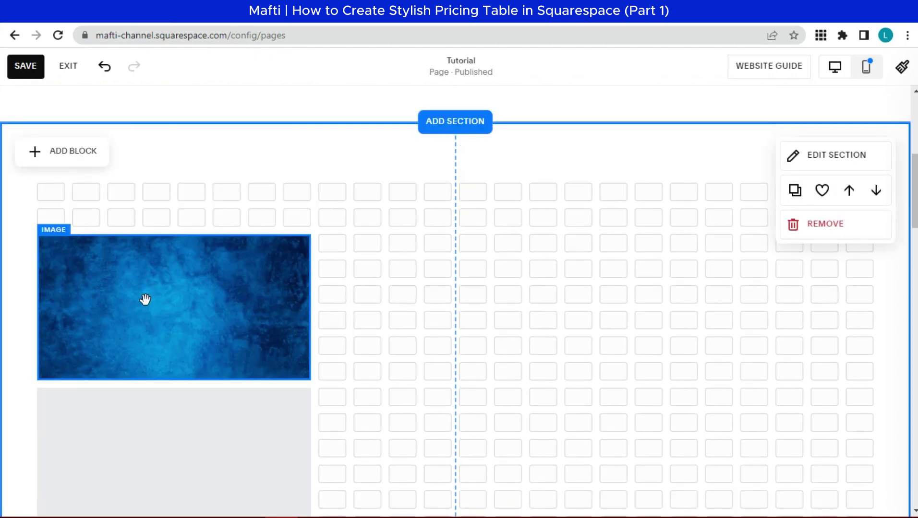
pyautogui.click(76, 153)
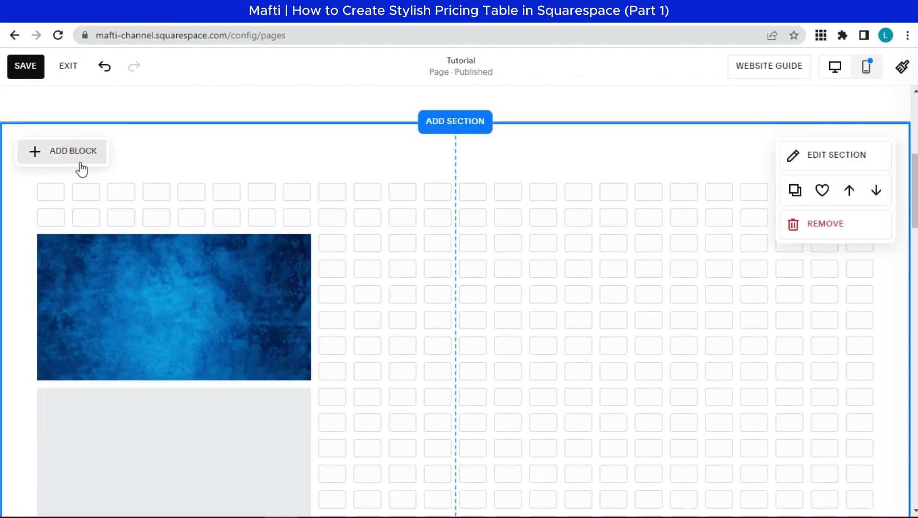
# Add a text block reading PREMIUM, coloured white and styled as Heading 3
pyautogui.click(90, 162)
pyautogui.click(76, 252)
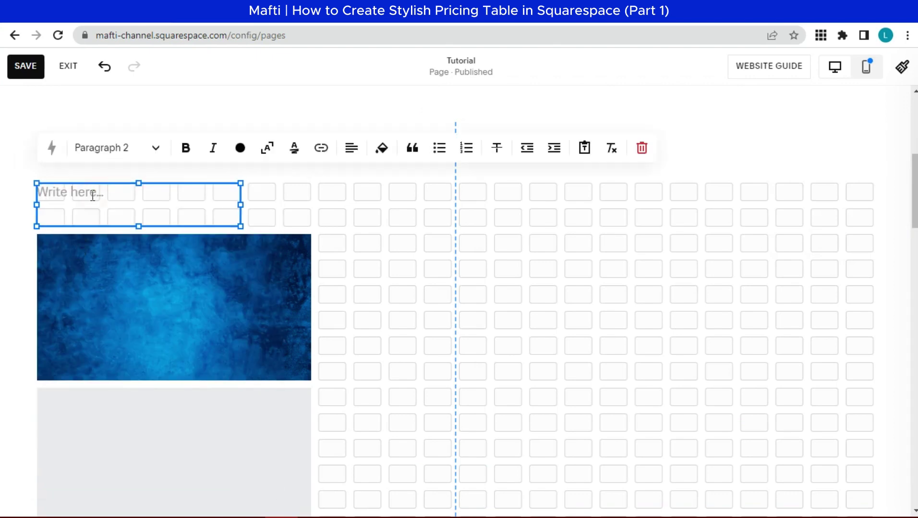
pyautogui.write('PREMIUM')
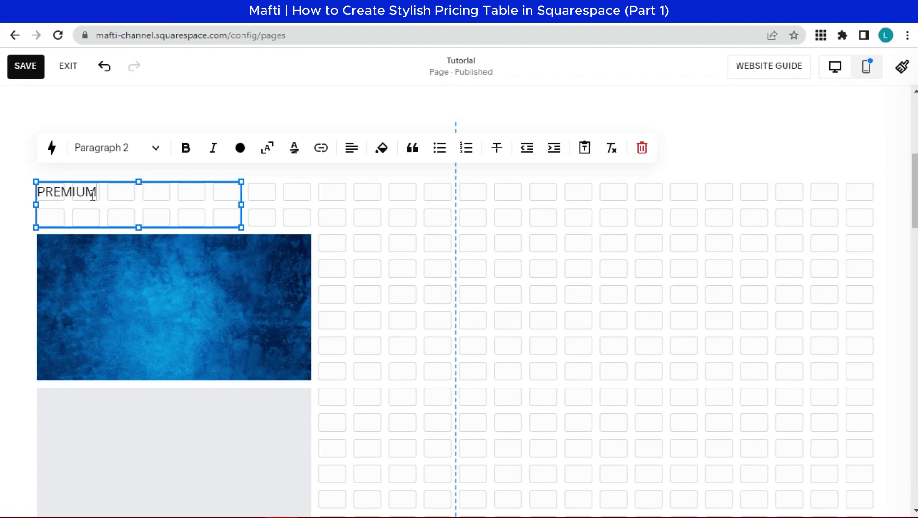
pyautogui.moveTo(121, 194); pyautogui.dragTo(25, 199)
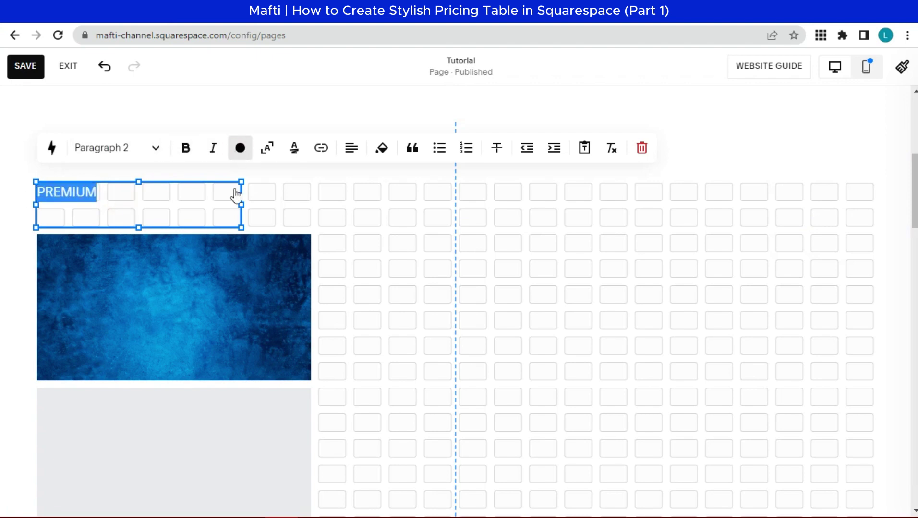
pyautogui.click(240, 148)
pyautogui.click(172, 221)
pyautogui.click(155, 148)
pyautogui.click(135, 238)
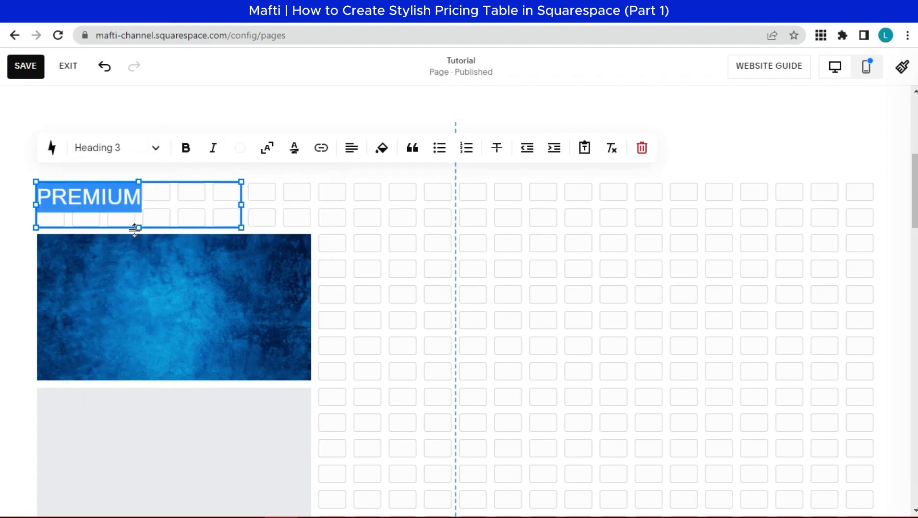
# Move PREMIUM onto the blue image, widen it to the right edge and indent it from the left
pyautogui.moveTo(171, 223); pyautogui.dragTo(175, 296)
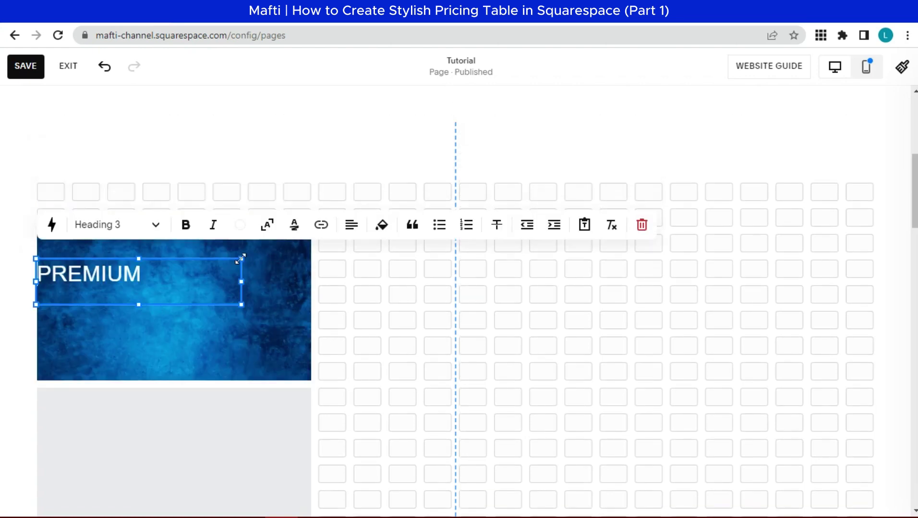
pyautogui.moveTo(241, 279); pyautogui.dragTo(308, 279)
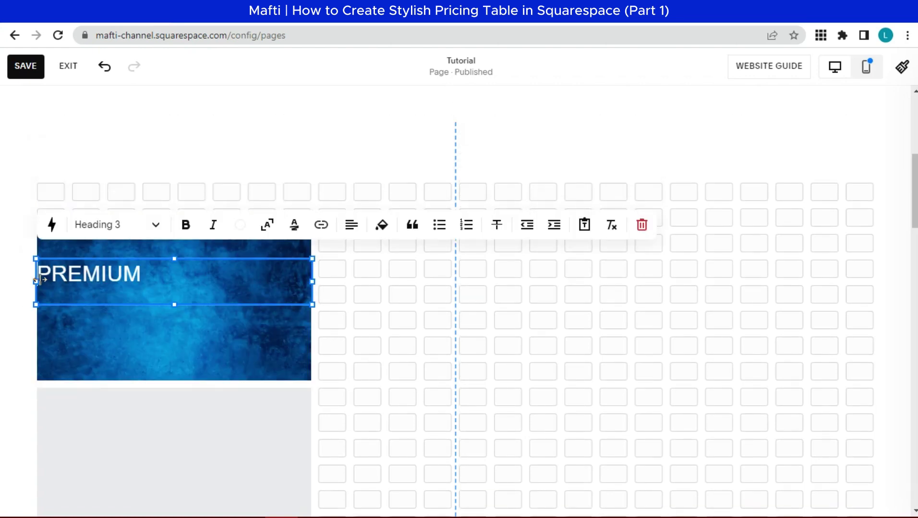
pyautogui.moveTo(37, 282); pyautogui.dragTo(69, 283)
pyautogui.click(55, 216)
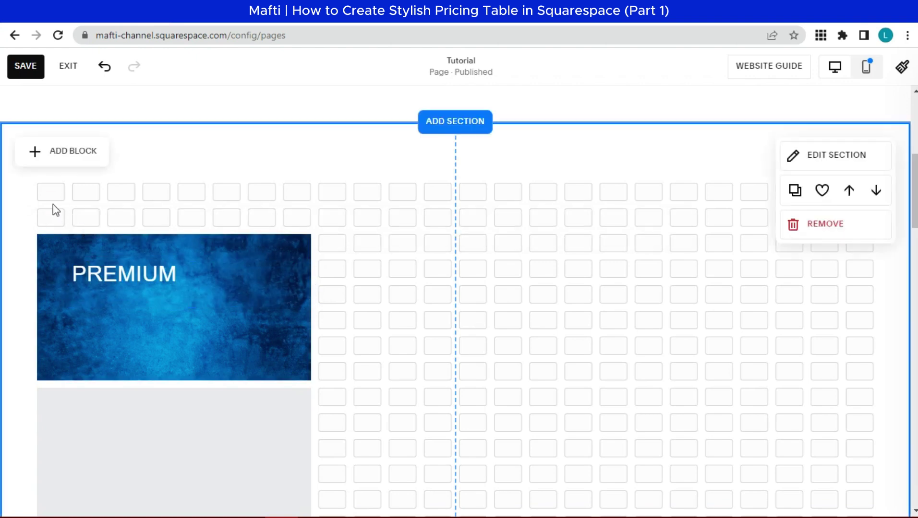
pyautogui.click(62, 151)
# Add a white Heading 1 '$10' text onto the blue image, widened to its right edge
pyautogui.click(91, 254)
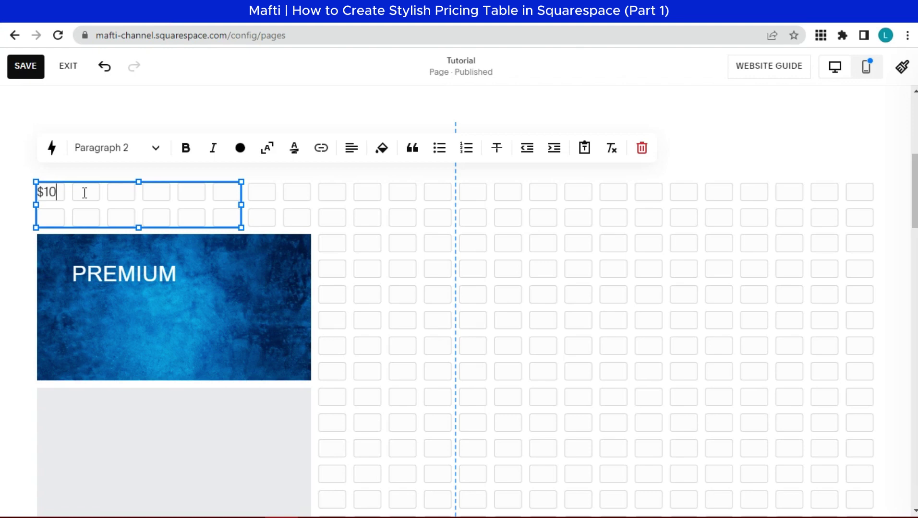
pyautogui.click(153, 152)
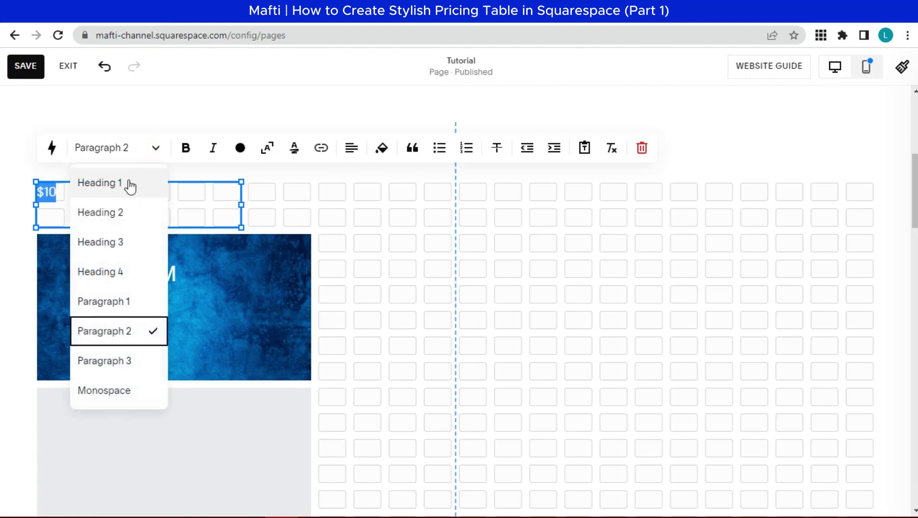
pyautogui.click(129, 184)
pyautogui.click(239, 148)
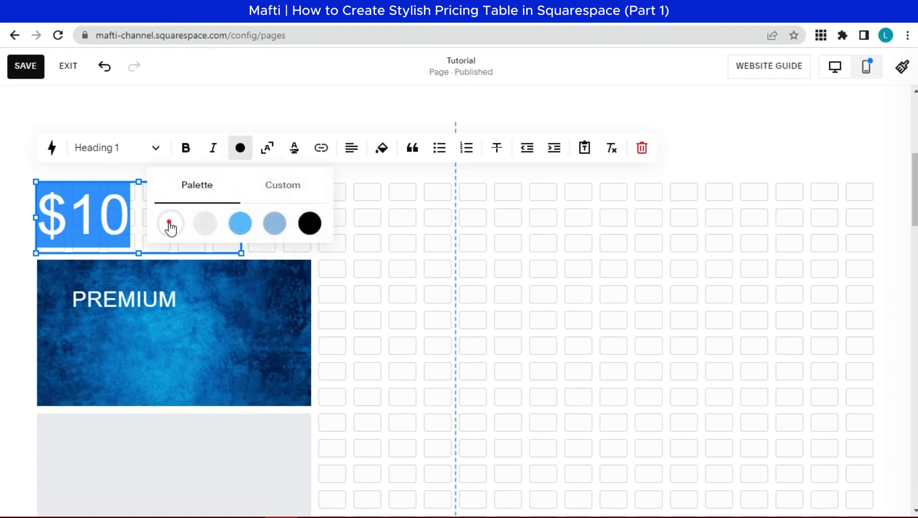
pyautogui.click(170, 223)
pyautogui.moveTo(163, 251); pyautogui.dragTo(202, 392)
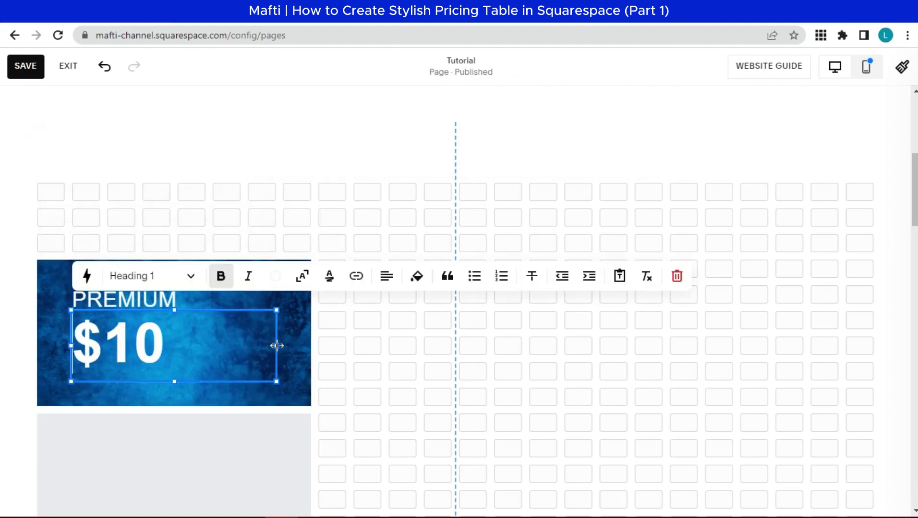
pyautogui.moveTo(275, 353); pyautogui.dragTo(235, 357)
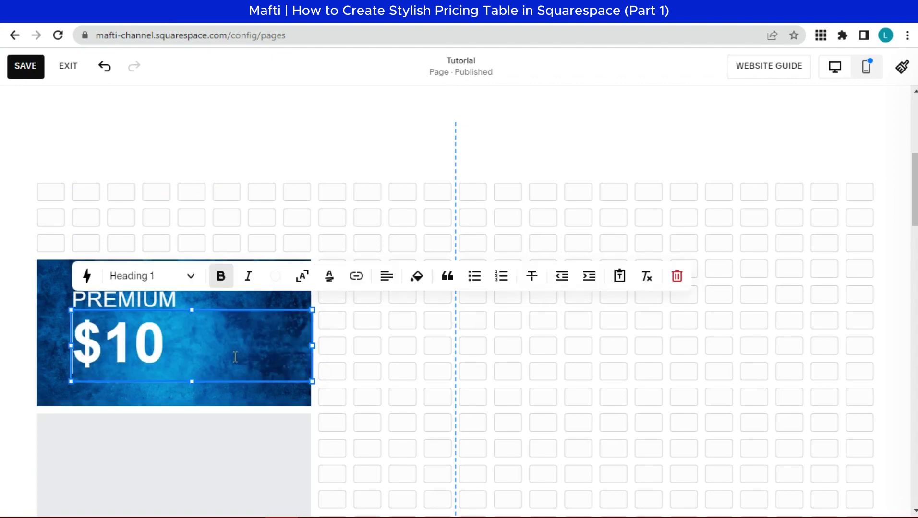
pyautogui.click(135, 231)
# Align the PREMIUM heading vertically to the bottom of its box
pyautogui.click(125, 272)
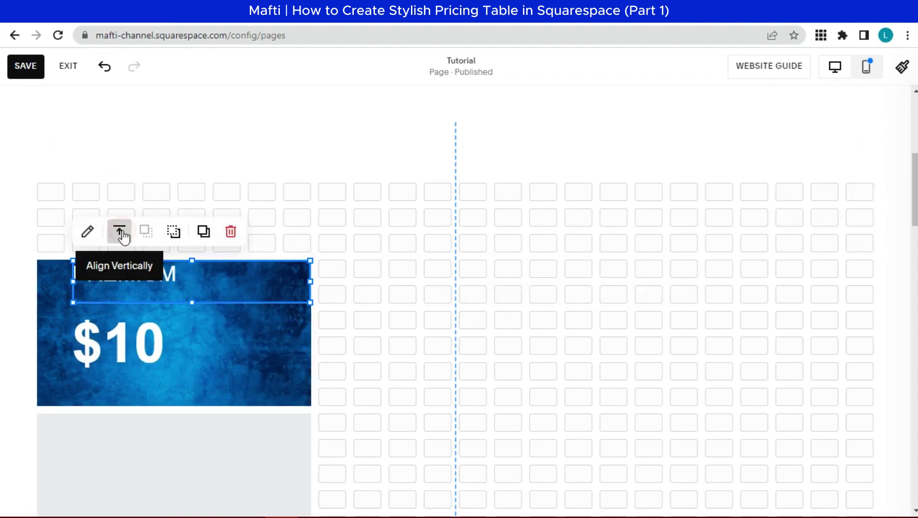
pyautogui.click(120, 233)
pyautogui.click(119, 263)
pyautogui.click(150, 265)
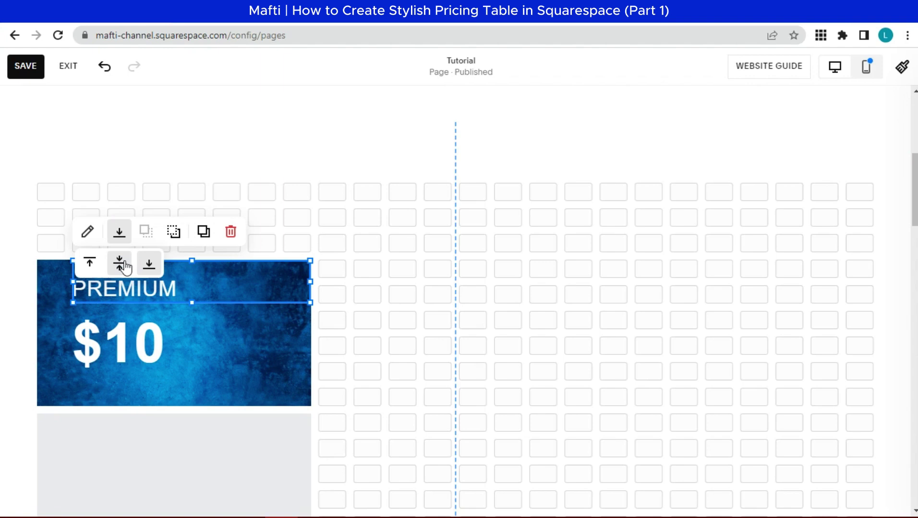
pyautogui.click(376, 266)
pyautogui.scroll(-3, 375, 267)
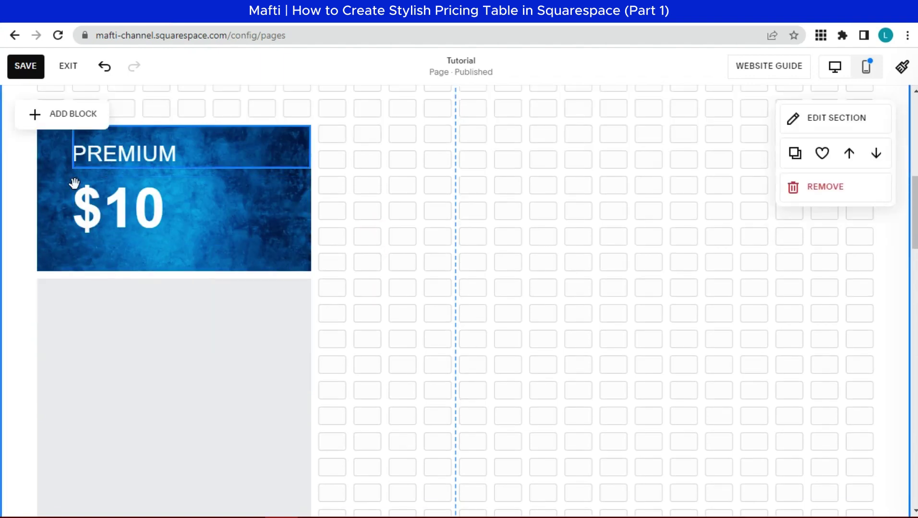
pyautogui.scroll(2, 74, 183)
# Add a white '/ Month' text beside the $10 price and centre it vertically
pyautogui.click(65, 126)
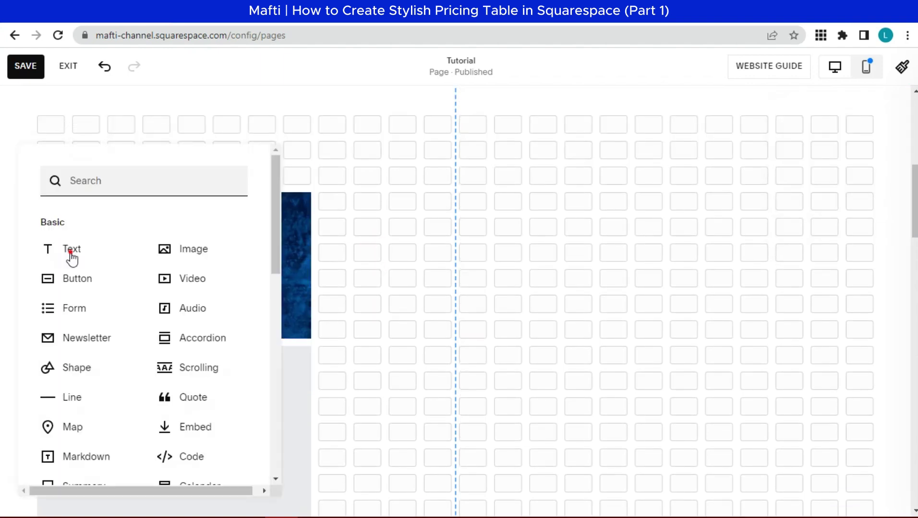
pyautogui.click(69, 249)
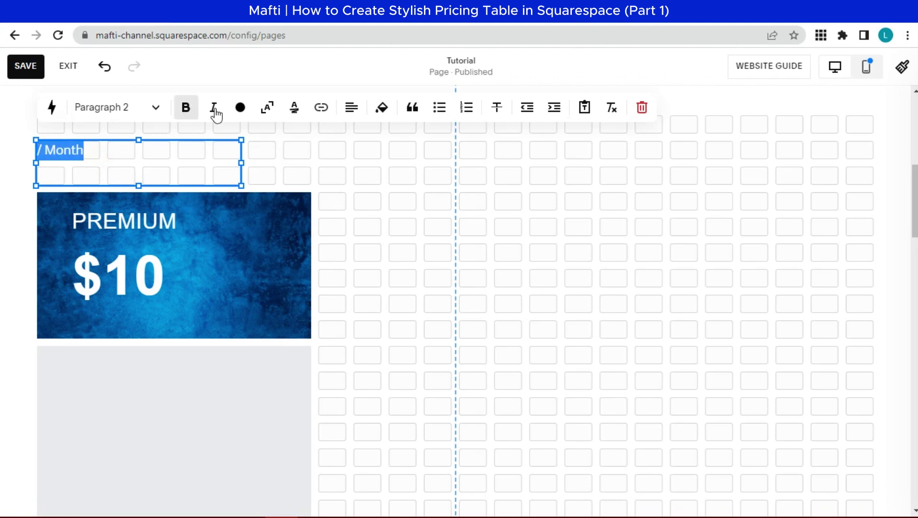
pyautogui.click(240, 107)
pyautogui.click(170, 183)
pyautogui.moveTo(93, 185); pyautogui.dragTo(179, 286)
pyautogui.press('Escape')
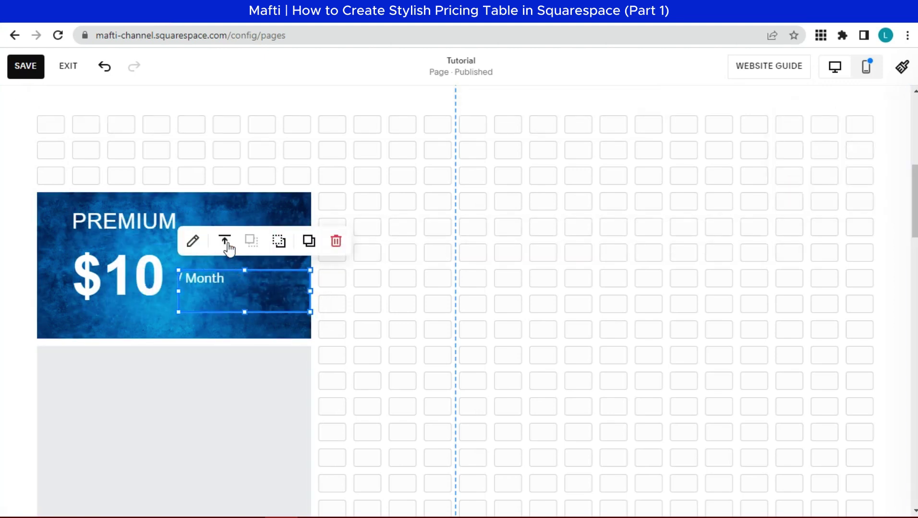
pyautogui.click(226, 241)
pyautogui.click(225, 272)
pyautogui.scroll(-1, 342, 291)
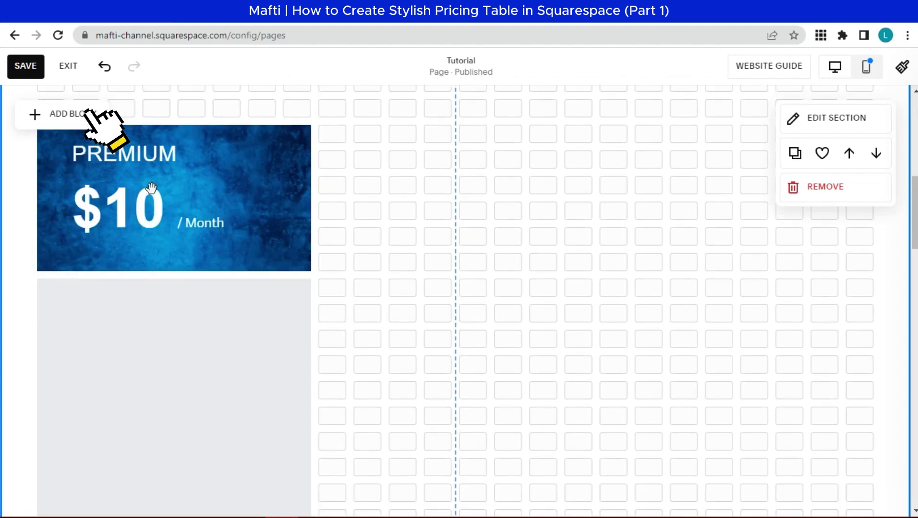
# Add a text block inside the grey card and widen it
pyautogui.click(56, 120)
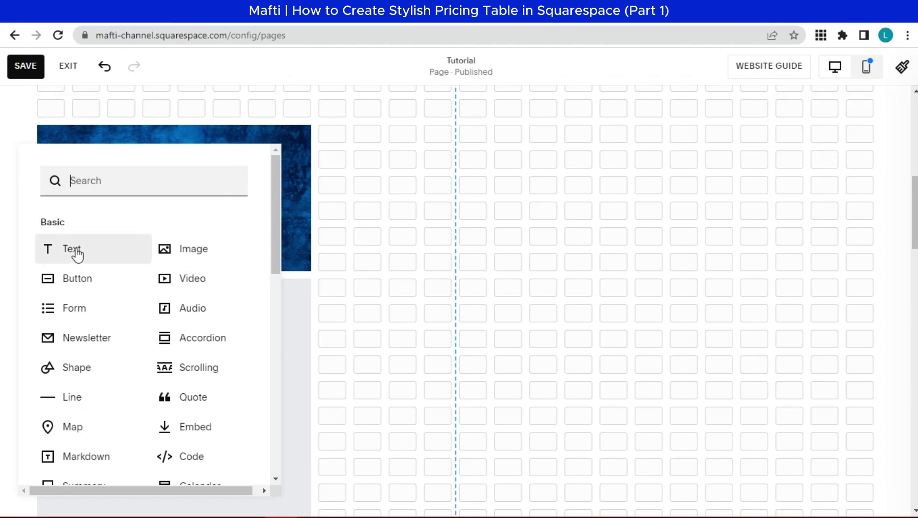
pyautogui.click(77, 254)
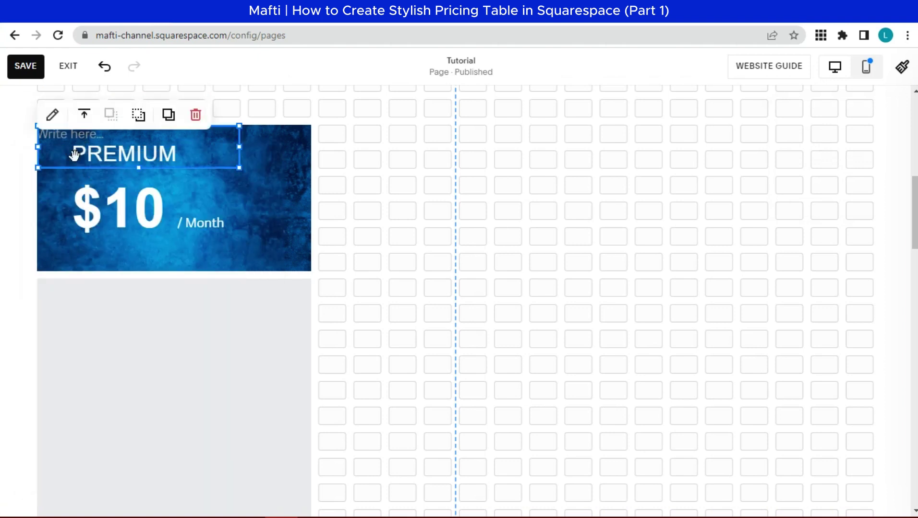
pyautogui.moveTo(74, 155); pyautogui.dragTo(68, 346)
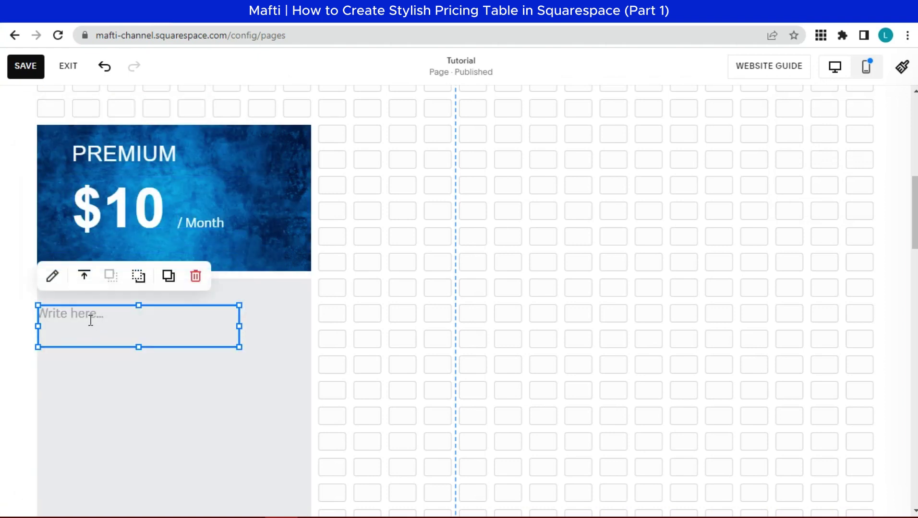
pyautogui.click(90, 320)
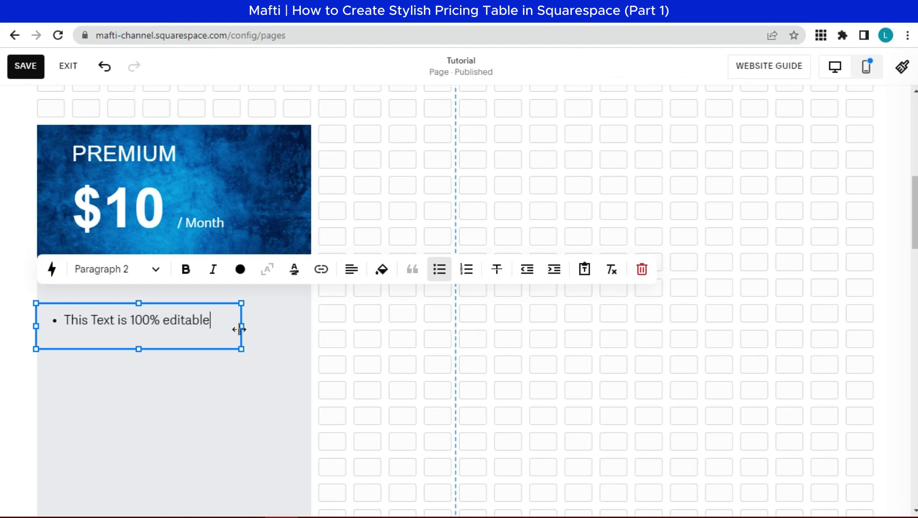
pyautogui.moveTo(239, 330); pyautogui.dragTo(311, 330)
# Copy the 'This Text is 100% editable' bullet into repeated lines to build the list
pyautogui.tripleClick(216, 321)
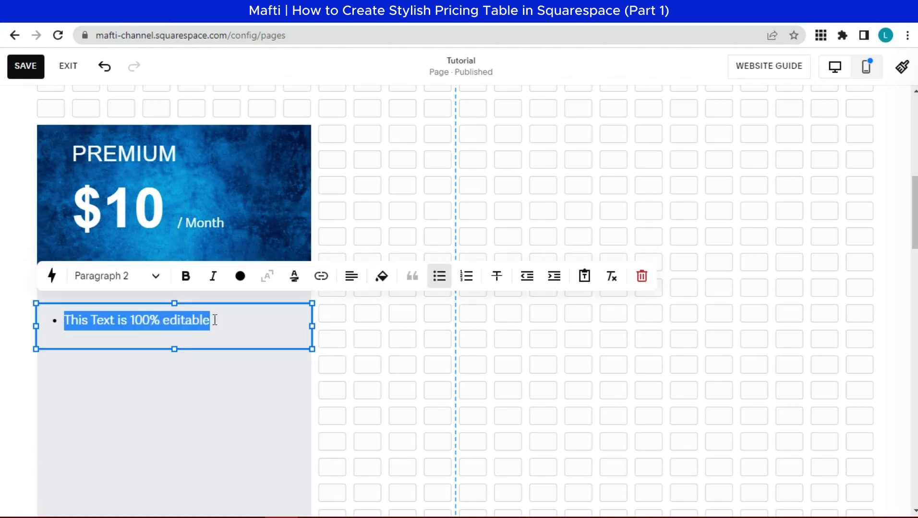
pyautogui.hotkey('ctrl', 'c')
pyautogui.click(224, 319)
pyautogui.press('Return')
pyautogui.hotkey('ctrl', 'v')
pyautogui.press('Return')
pyautogui.hotkey('ctrl', 'v')
pyautogui.press('Return')
pyautogui.hotkey('ctrl', 'v')
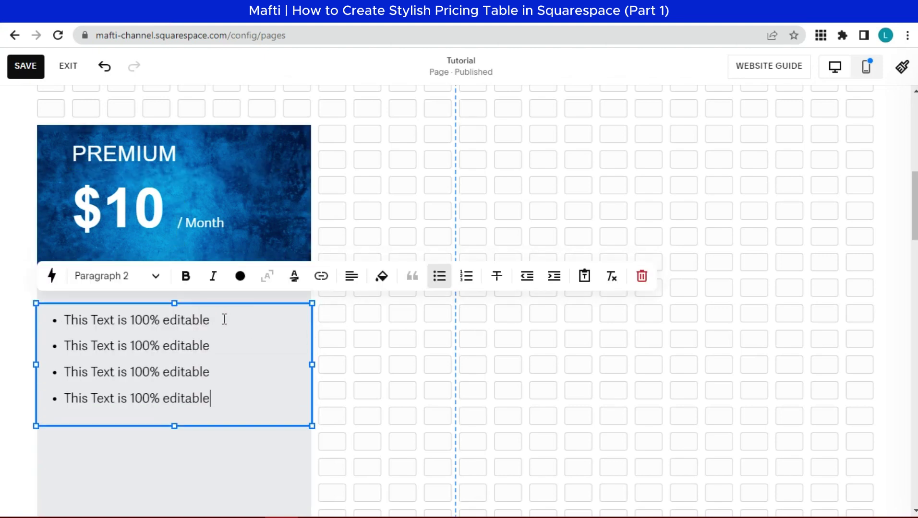
pyautogui.press('Return')
pyautogui.hotkey('ctrl', 'v')
pyautogui.click(528, 86)
# Shift the bullet list block into place and drag the grey card's bottom edge up
pyautogui.scroll(-2, 154, 369)
pyautogui.click(123, 349)
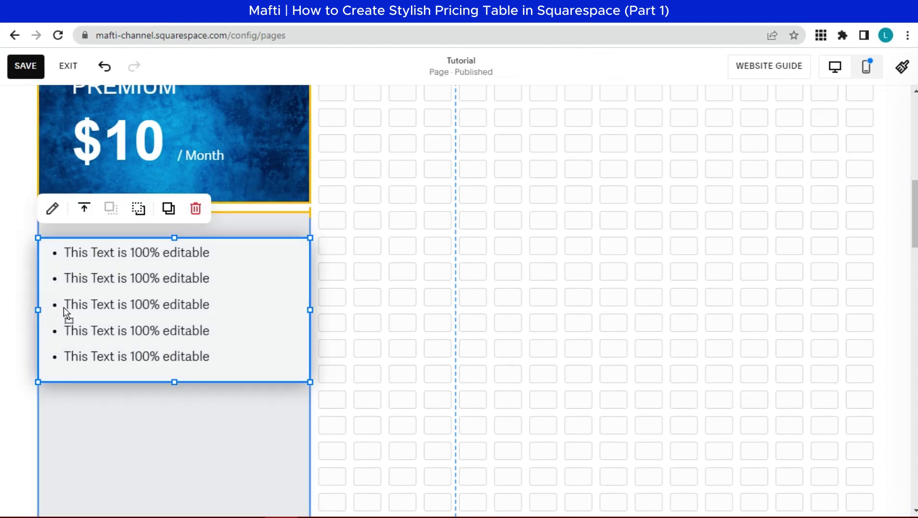
pyautogui.moveTo(63, 312); pyautogui.dragTo(79, 309)
pyautogui.scroll(-4, 343, 310)
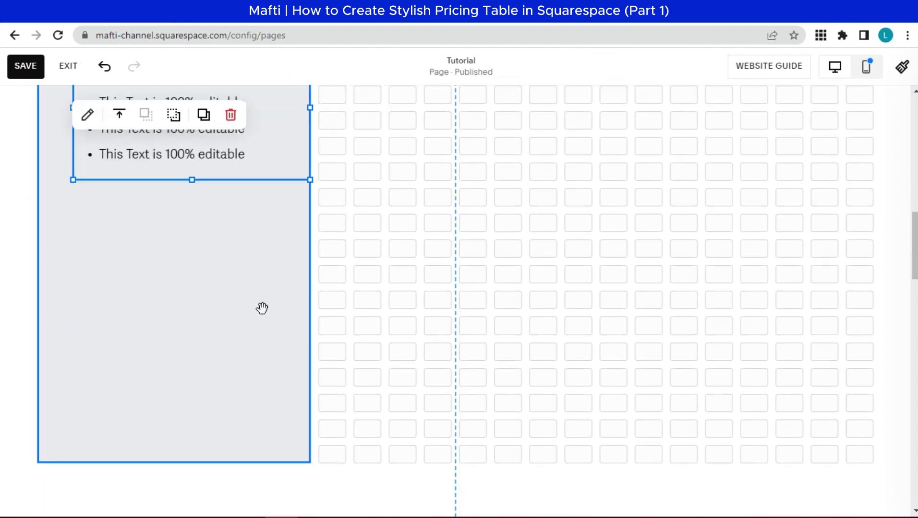
pyautogui.moveTo(172, 462); pyautogui.dragTo(207, 295)
pyautogui.scroll(7, 217, 231)
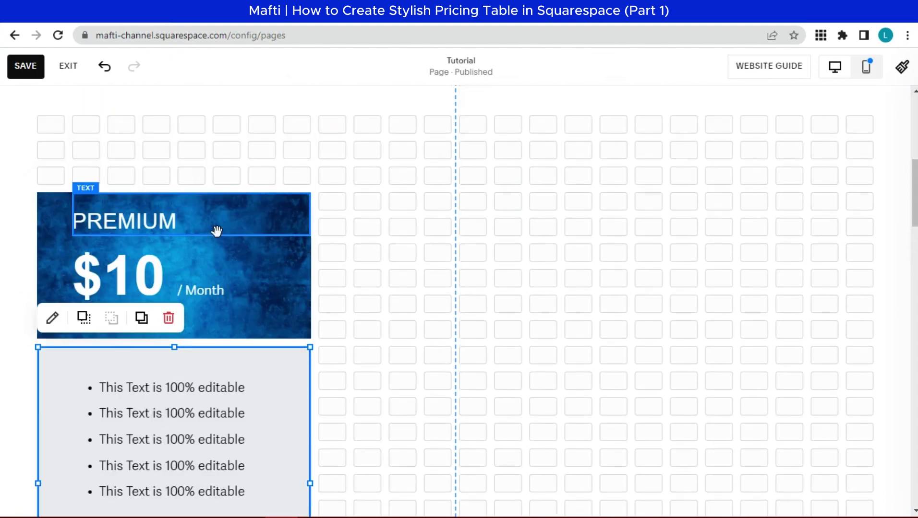
pyautogui.scroll(1, 217, 232)
# Add a black Learn more button beneath the bullet list, then undo the card resize
pyautogui.click(182, 214)
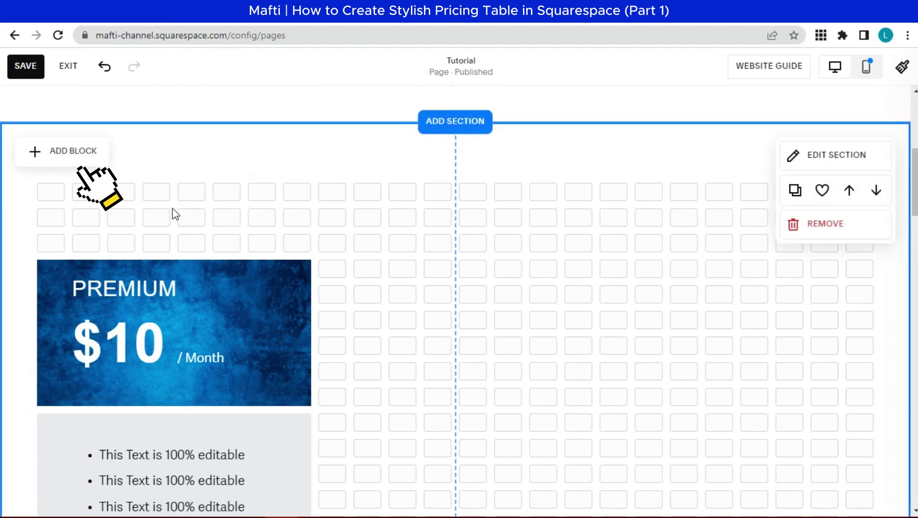
pyautogui.click(72, 157)
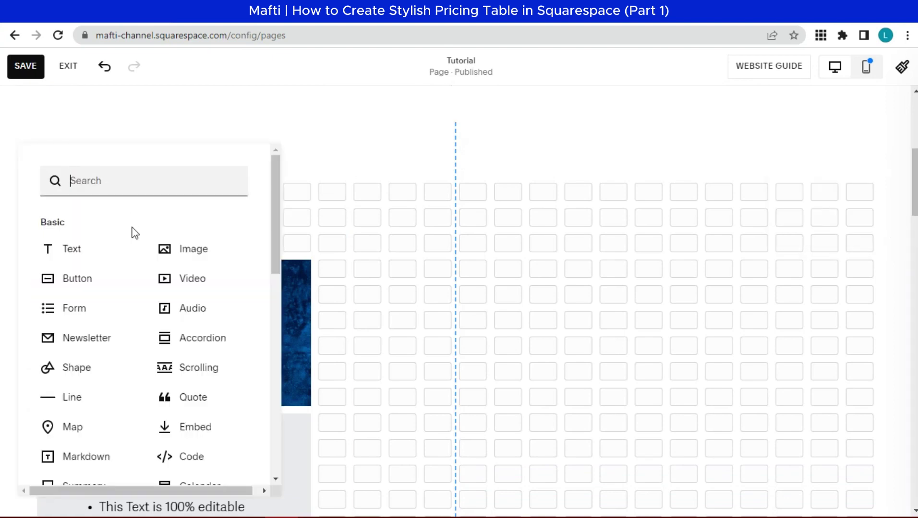
pyautogui.click(99, 278)
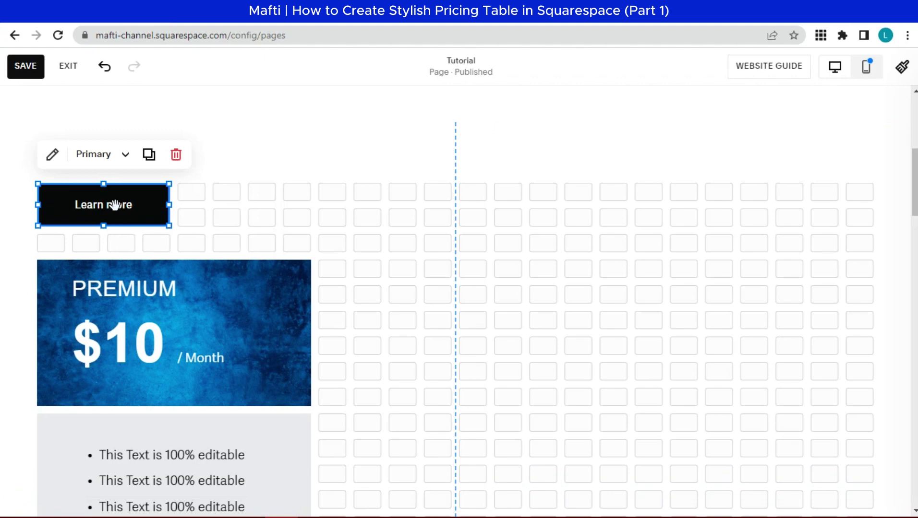
pyautogui.moveTo(114, 205); pyautogui.dragTo(180, 381)
pyautogui.click(232, 440)
pyautogui.moveTo(183, 447); pyautogui.dragTo(183, 422)
pyautogui.click(356, 394)
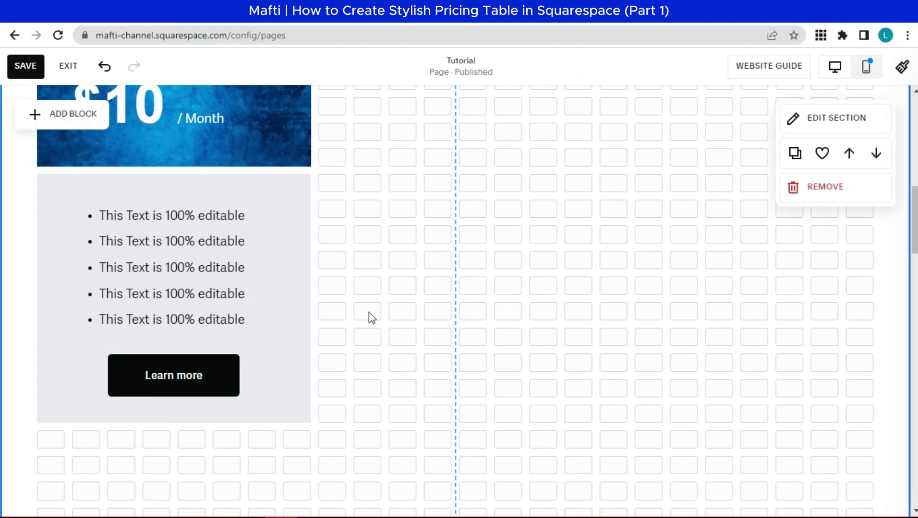
pyautogui.hotkey('ctrl', 'z')
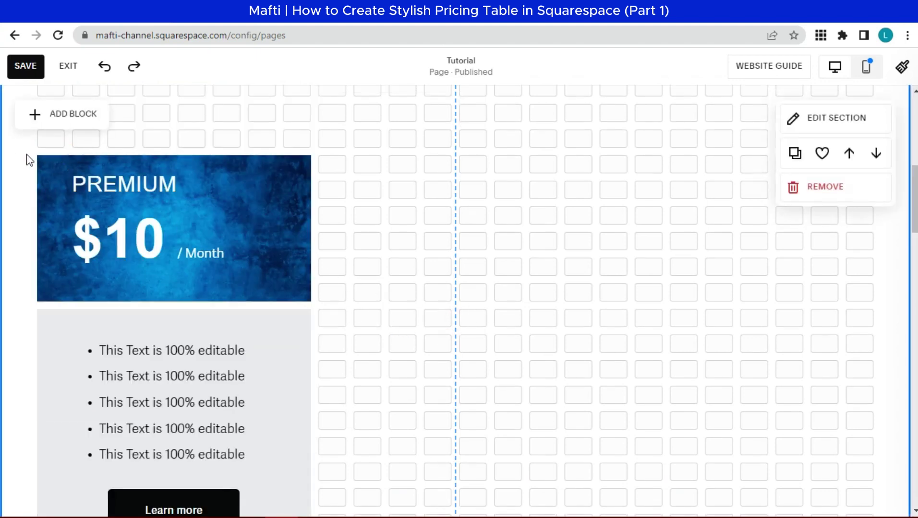
# Duplicate the PREMIUM $10 card into the middle column, then duplicate that copy again
pyautogui.moveTo(29, 148); pyautogui.dragTo(324, 416)
pyautogui.scroll(4, 324, 416)
pyautogui.keyDown('shift'); pyautogui.click(235, 320); pyautogui.keyUp('shift')
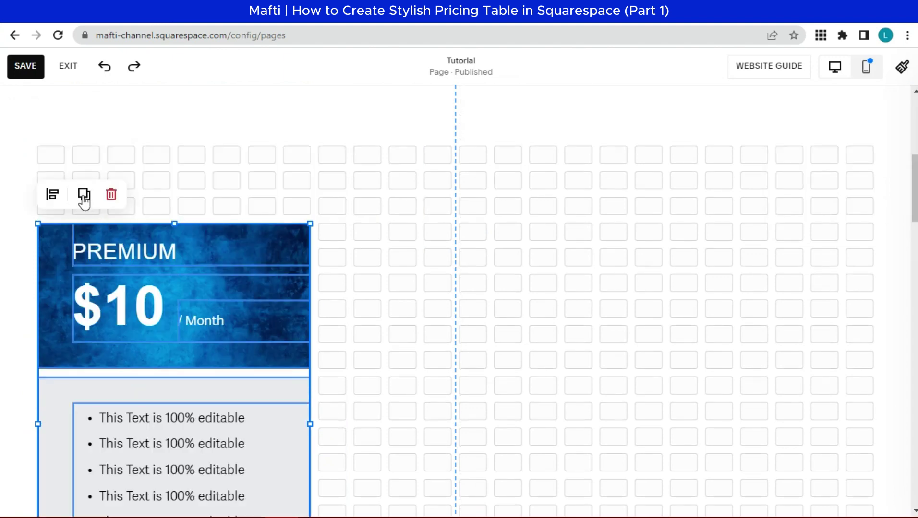
pyautogui.click(84, 195)
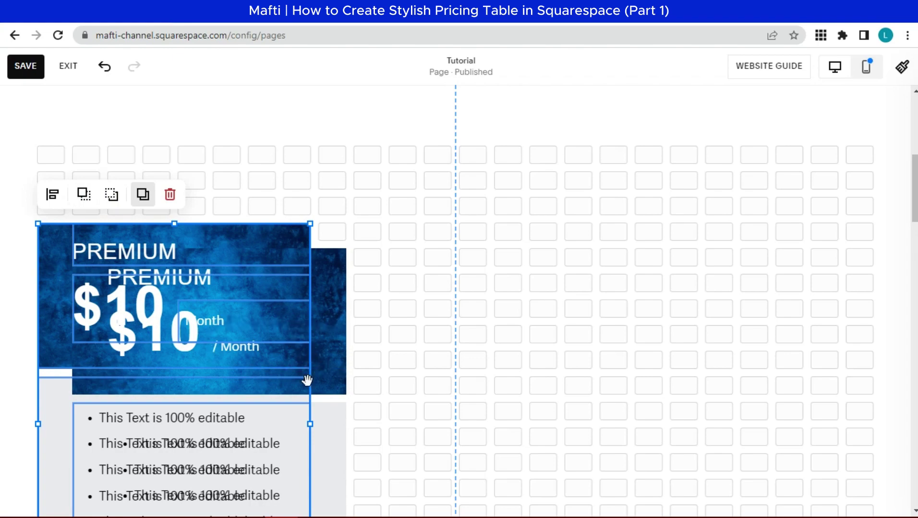
pyautogui.moveTo(396, 384); pyautogui.dragTo(470, 364)
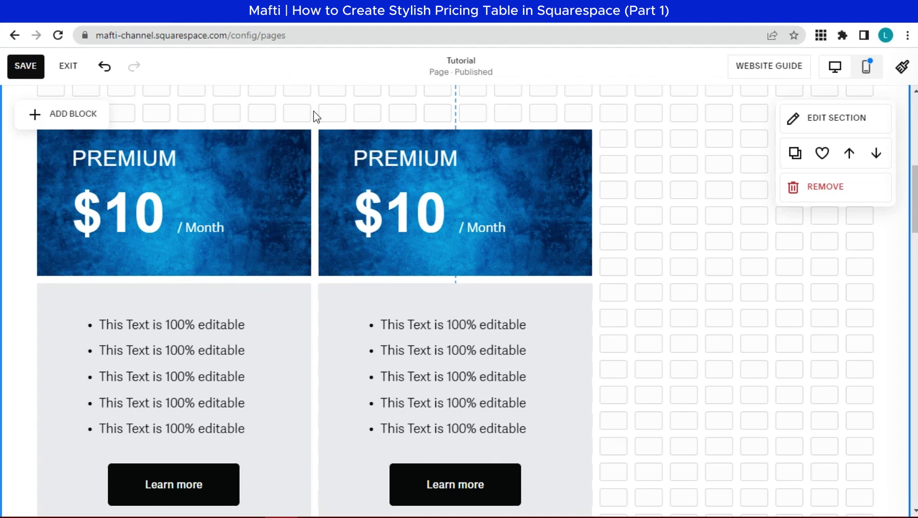
pyautogui.moveTo(318, 115); pyautogui.dragTo(624, 480)
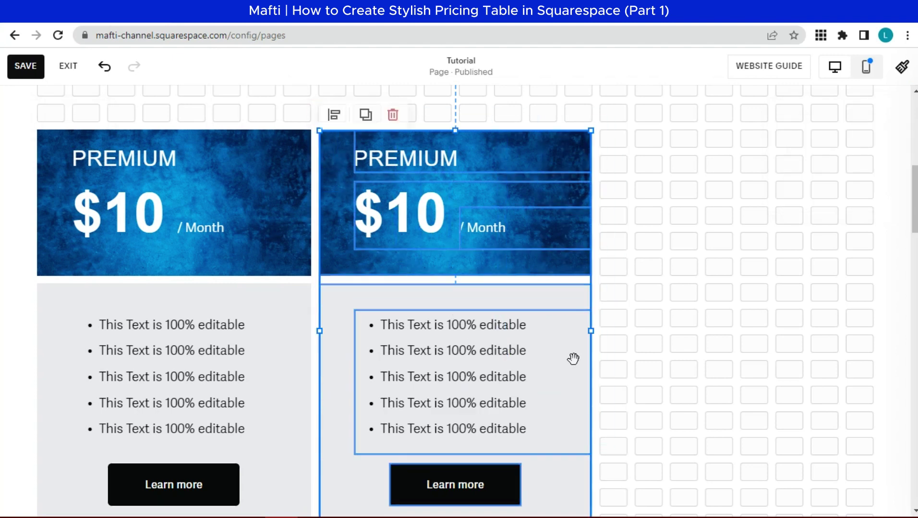
pyautogui.click(367, 116)
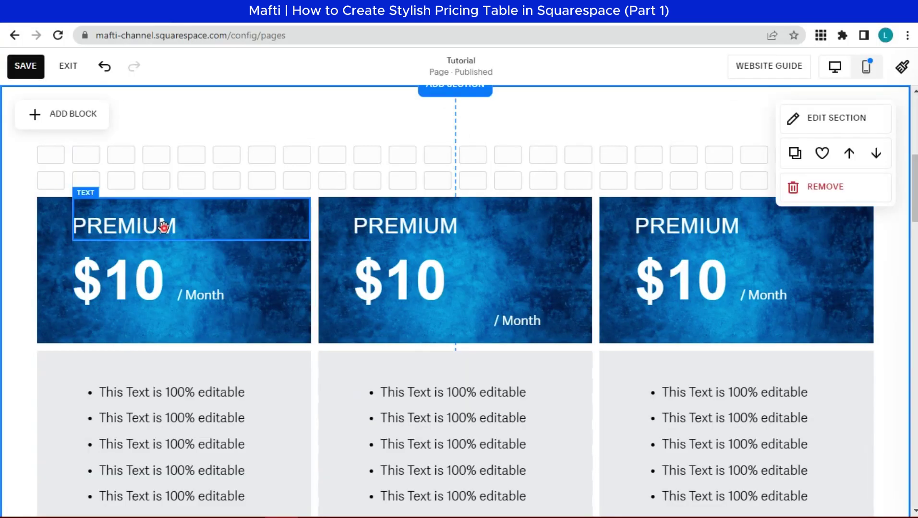
# Rename the first two card headings to BASIC and STANDART
pyautogui.doubleClick(163, 226)
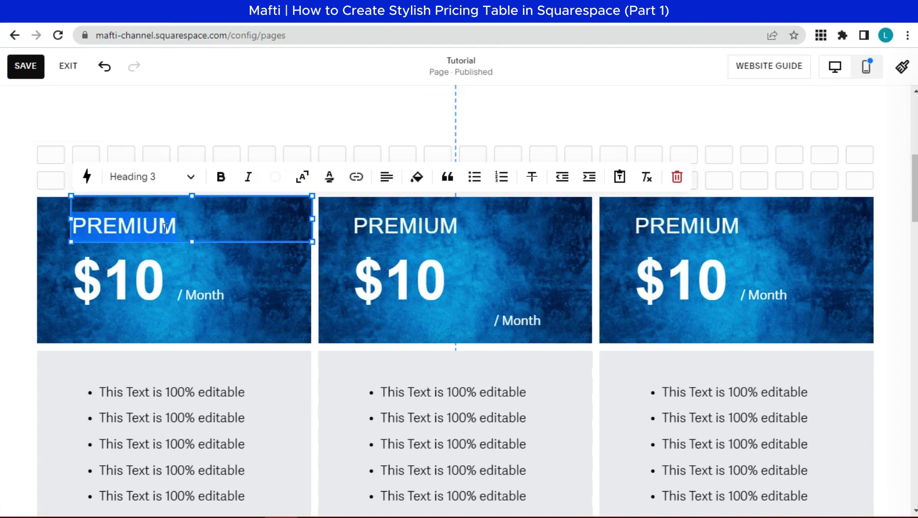
pyautogui.write('bas')
pyautogui.press('BackSpace')
pyautogui.press('BackSpace')
pyautogui.press('BackSpace')
pyautogui.write('ASIC')
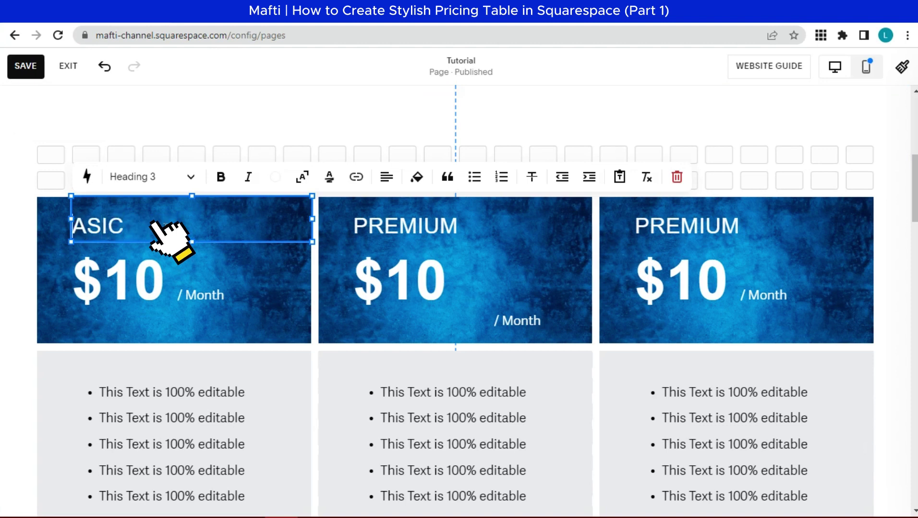
pyautogui.write('B')
pyautogui.doubleClick(480, 226)
pyautogui.write('STANDART')
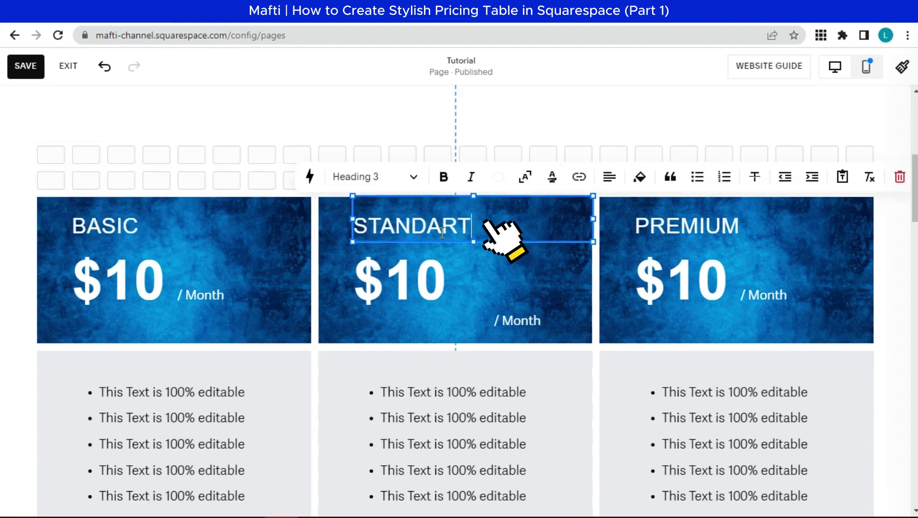
pyautogui.click(460, 287)
# Change the middle price to $20, realign its / Month label, and begin editing the right price
pyautogui.click(416, 288)
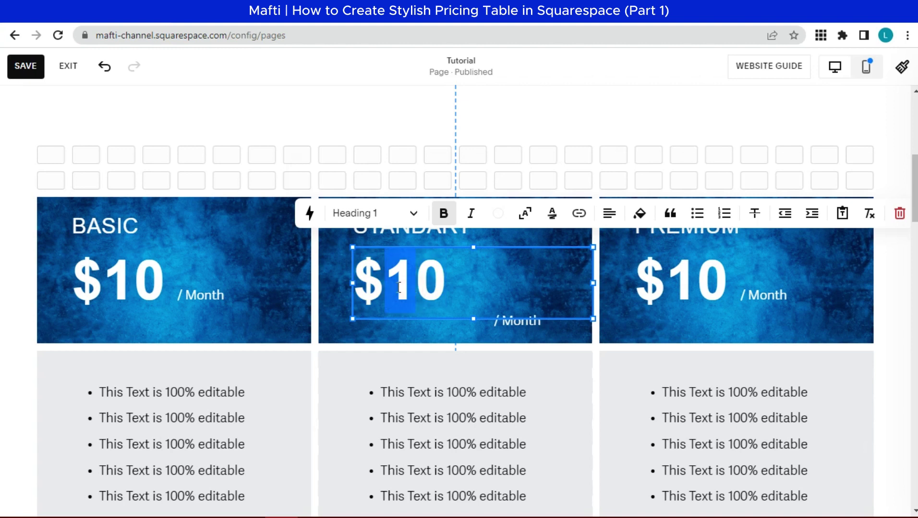
pyautogui.write('2')
pyautogui.click(478, 283)
pyautogui.moveTo(478, 283); pyautogui.dragTo(485, 284)
pyautogui.click(694, 227)
pyautogui.doubleClick(694, 227)
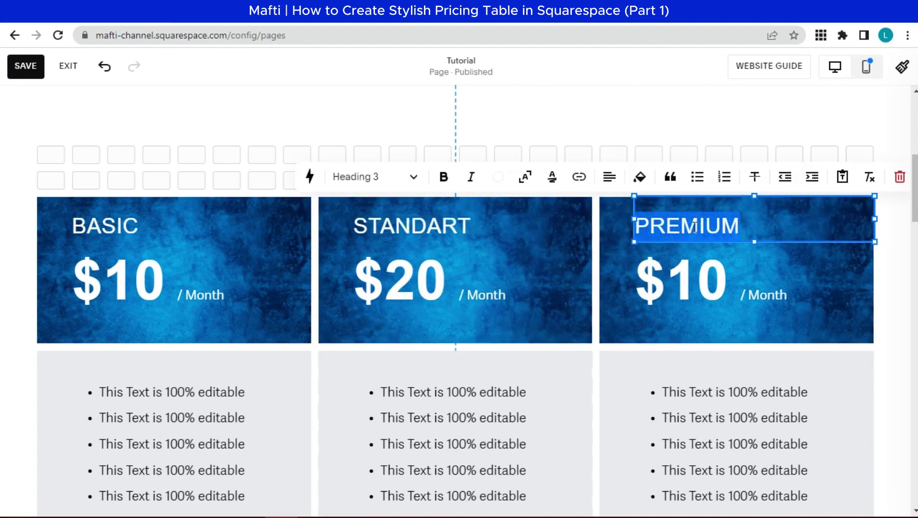
pyautogui.click(707, 290)
pyautogui.click(696, 294)
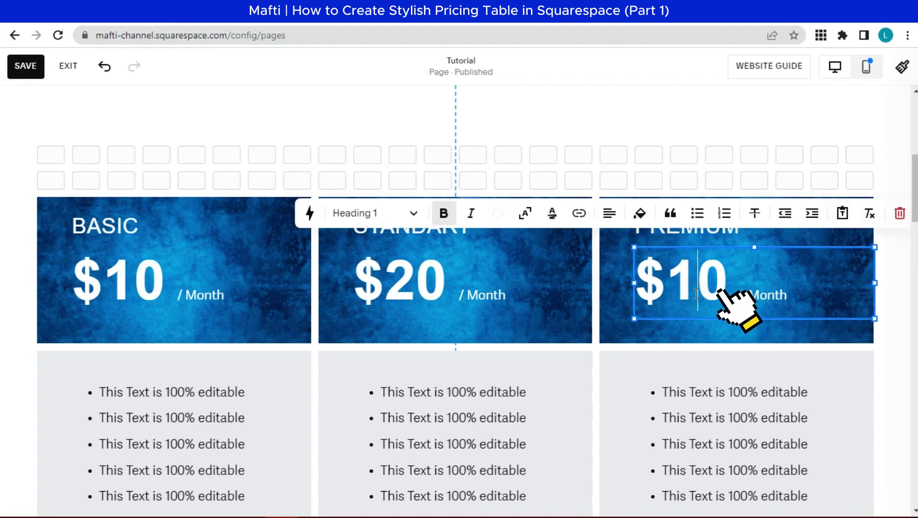
# Set the right price to $30 and upload the pexels-fwstudio-122458 gold texture as the STANDART header
pyautogui.write('3')
pyautogui.scroll(-1, 339, 158)
pyautogui.click(338, 158)
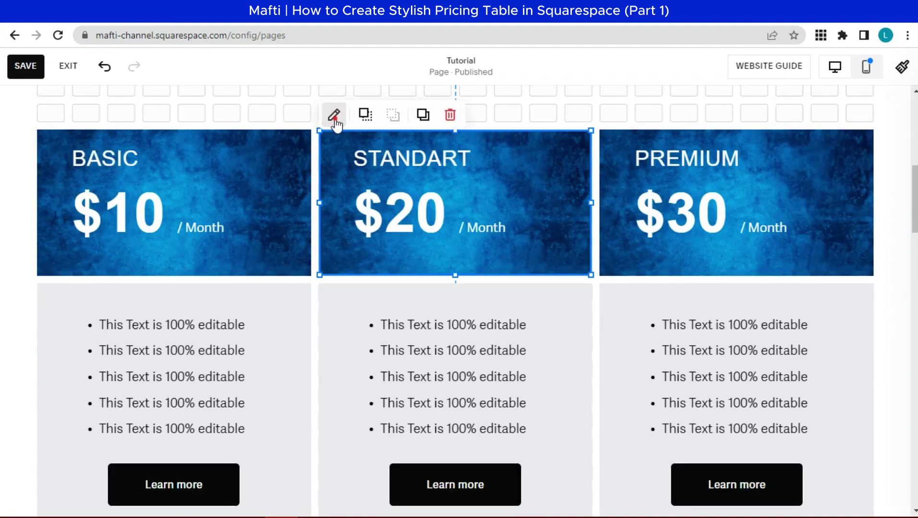
pyautogui.click(653, 310)
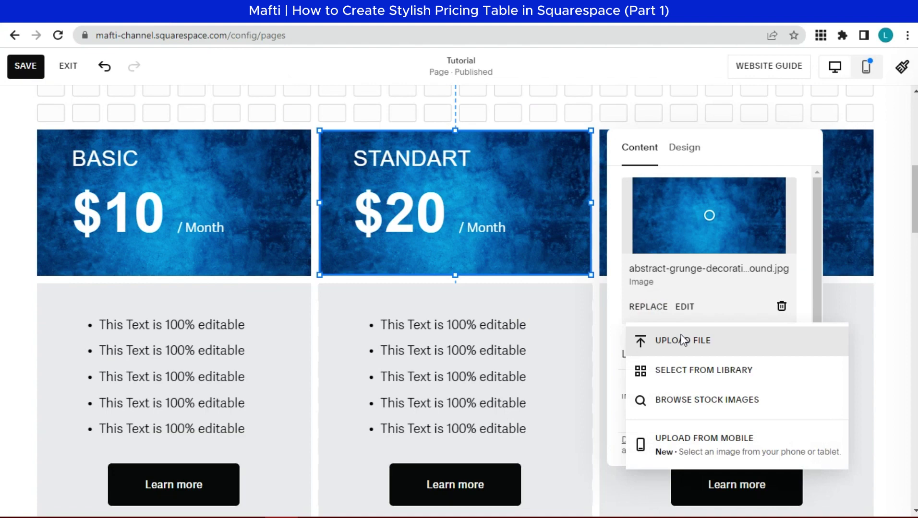
pyautogui.click(684, 341)
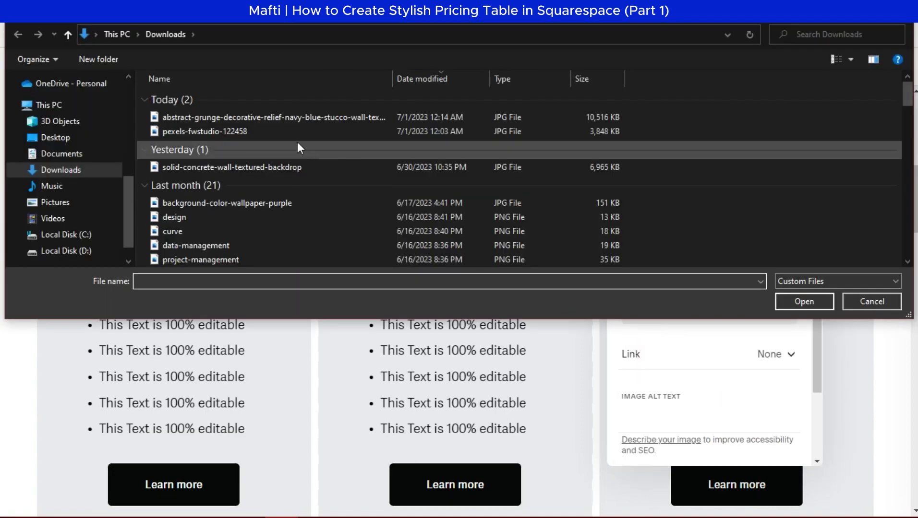
pyautogui.click(297, 134)
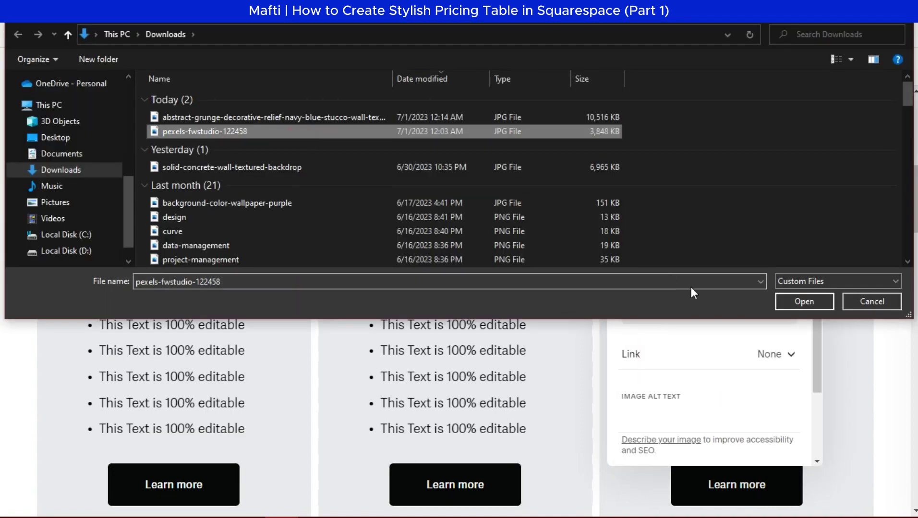
pyautogui.click(744, 300)
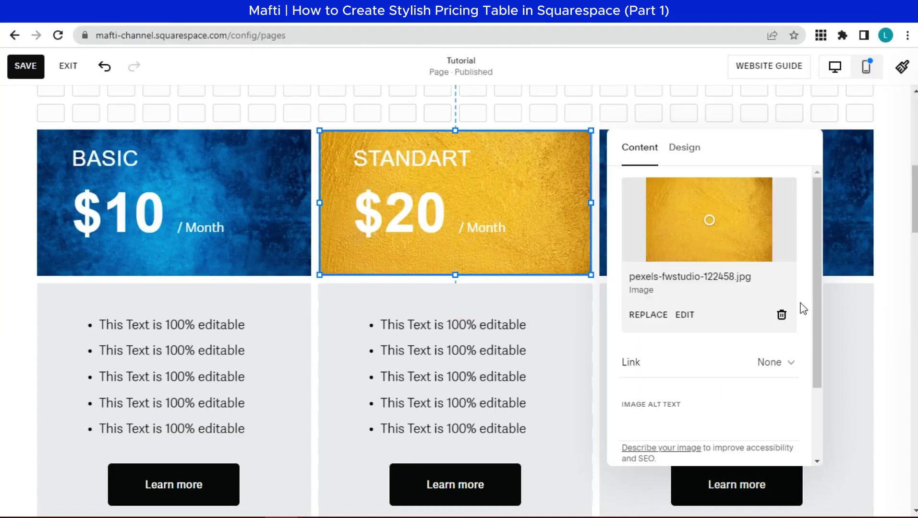
pyautogui.click(849, 245)
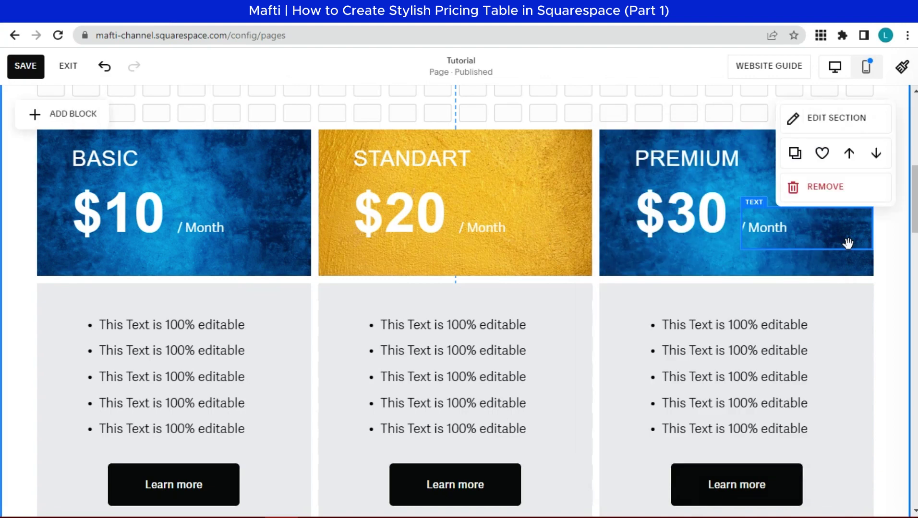
# Replace the PREMIUM header image with the solid concrete wall texture
pyautogui.click(621, 207)
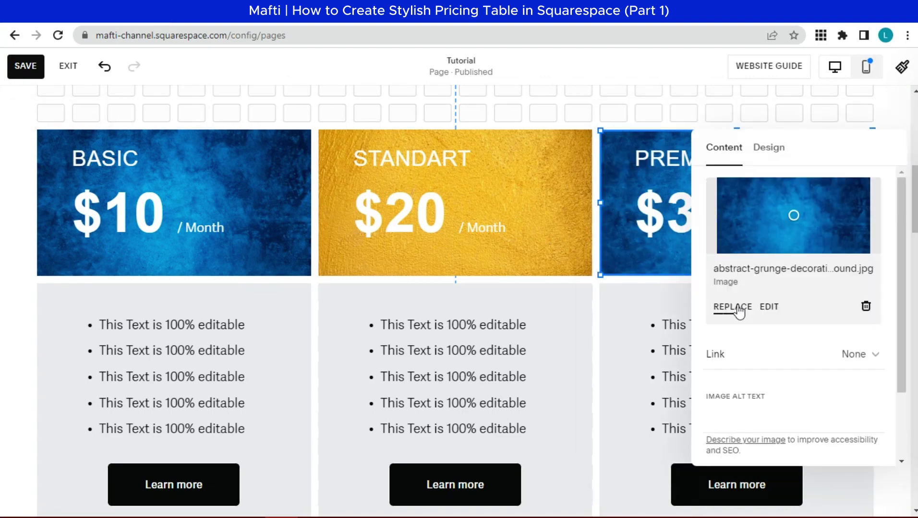
pyautogui.click(732, 307)
pyautogui.click(620, 344)
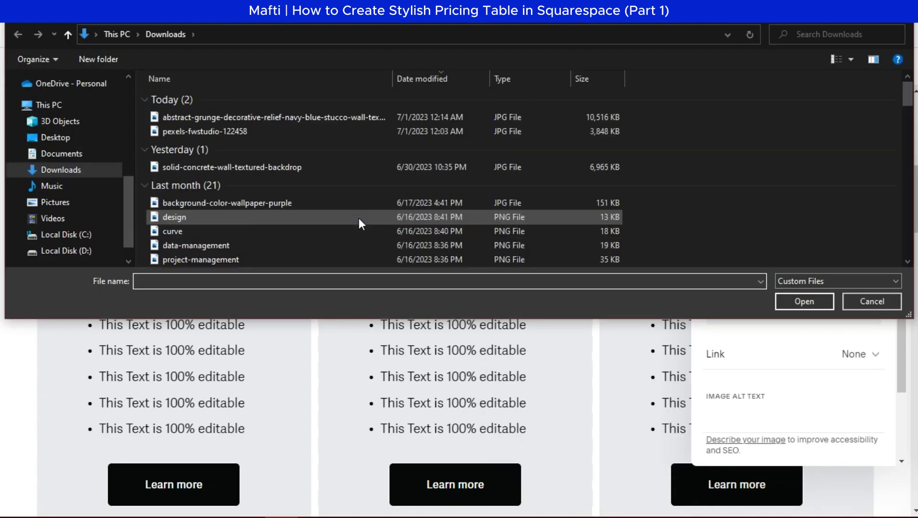
pyautogui.click(359, 167)
pyautogui.click(801, 304)
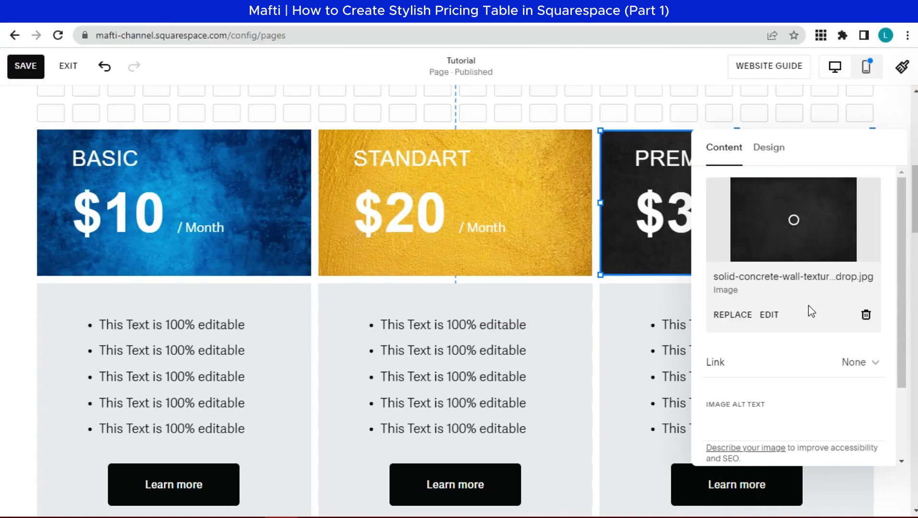
pyautogui.click(600, 120)
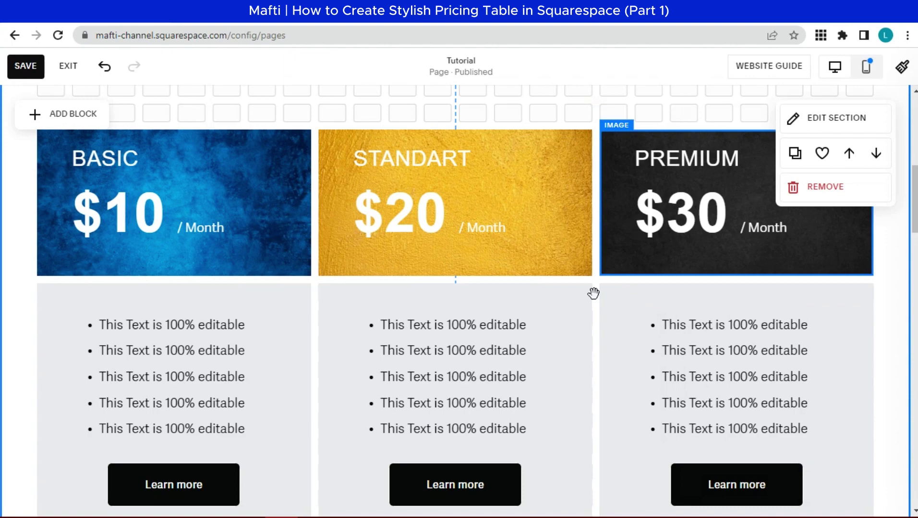
pyautogui.scroll(2, 299, 312)
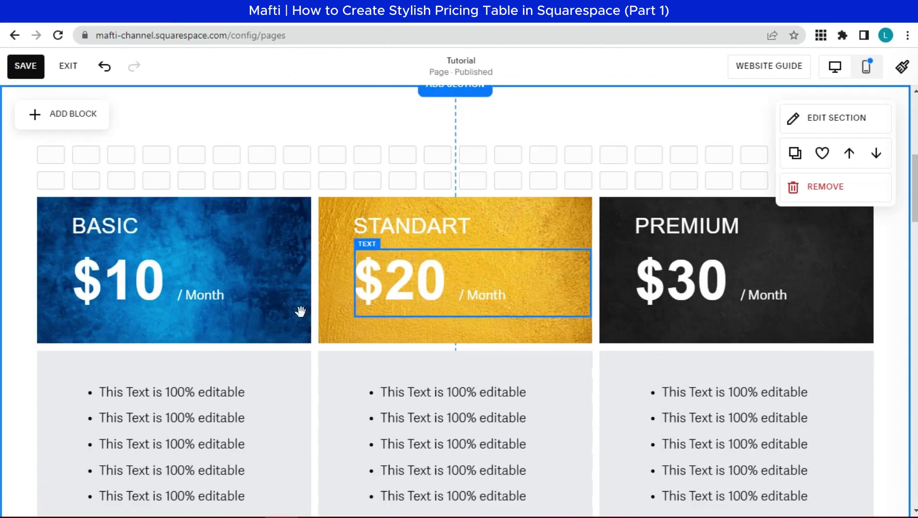
# Give the BASIC header image an 80 radius on its top-left corner only
pyautogui.click(51, 212)
pyautogui.click(53, 169)
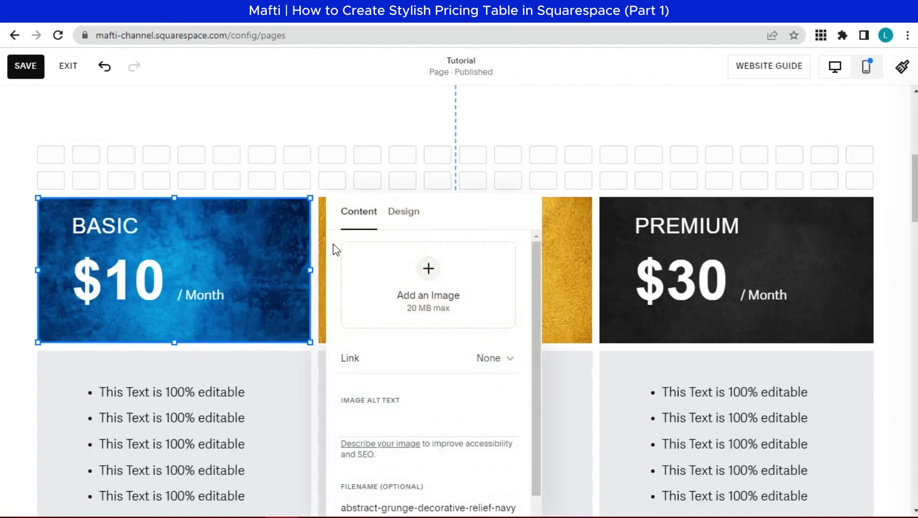
pyautogui.click(409, 212)
pyautogui.click(384, 321)
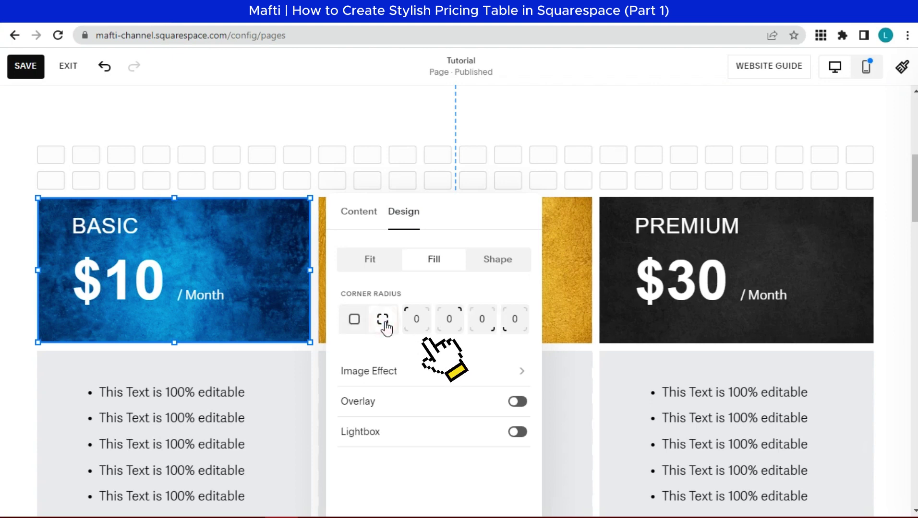
pyautogui.click(415, 321)
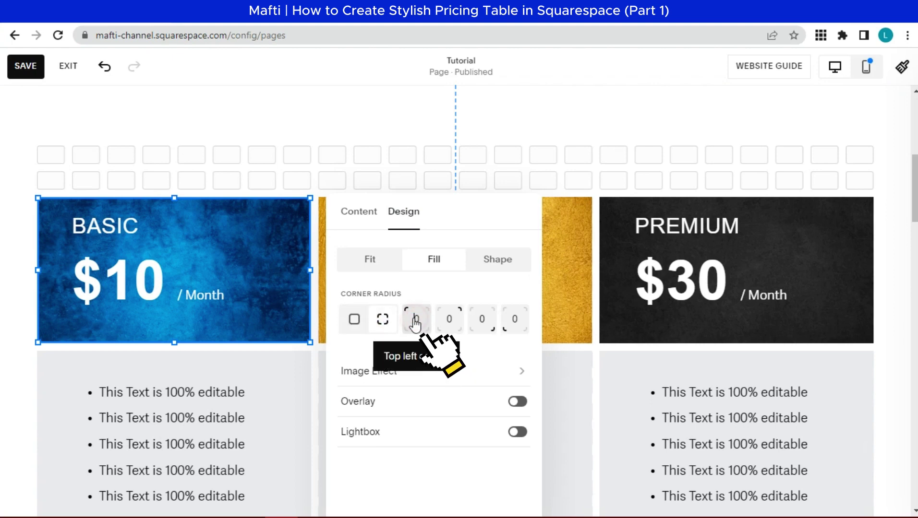
pyautogui.write('80')
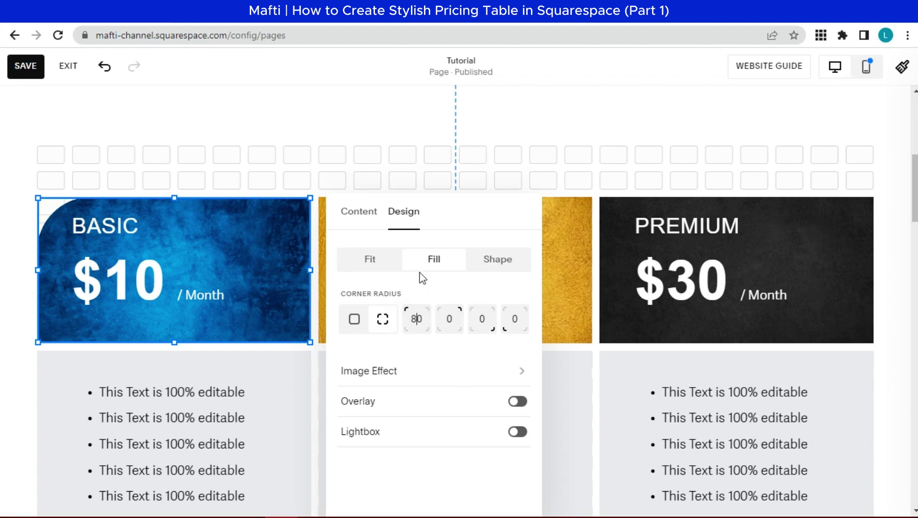
pyautogui.click(356, 181)
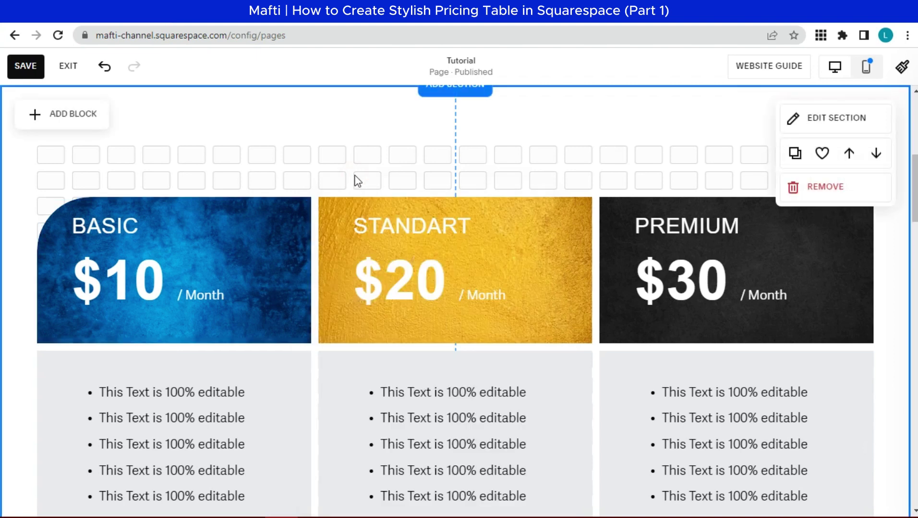
# Round the PREMIUM header image's top-right corner to 80
pyautogui.click(617, 244)
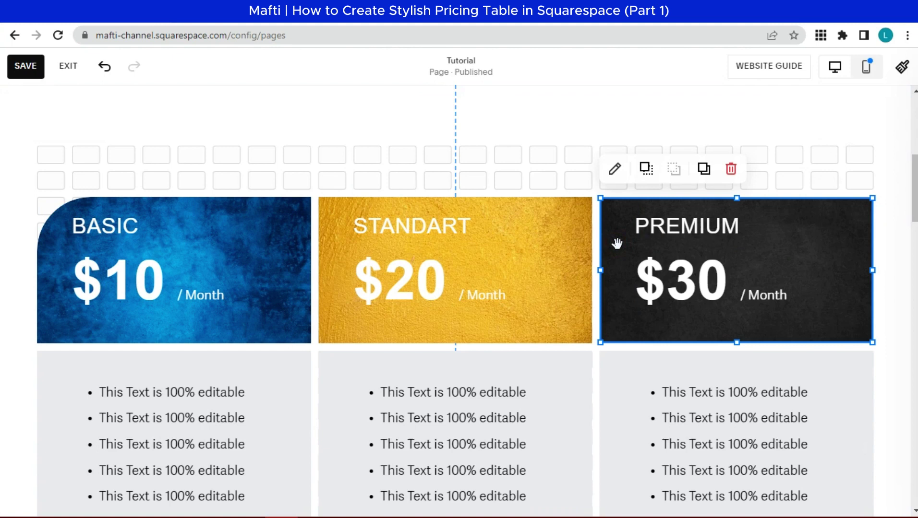
pyautogui.click(617, 175)
pyautogui.click(774, 214)
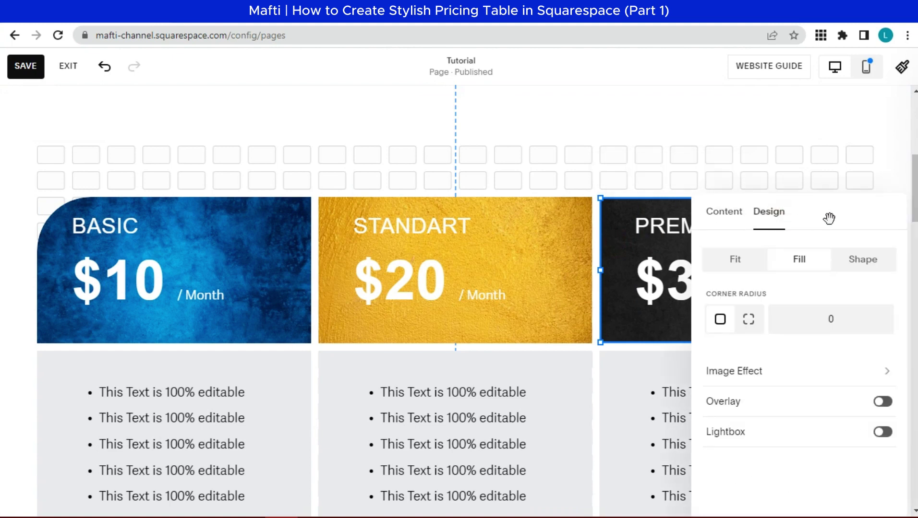
pyautogui.moveTo(828, 217); pyautogui.dragTo(489, 211)
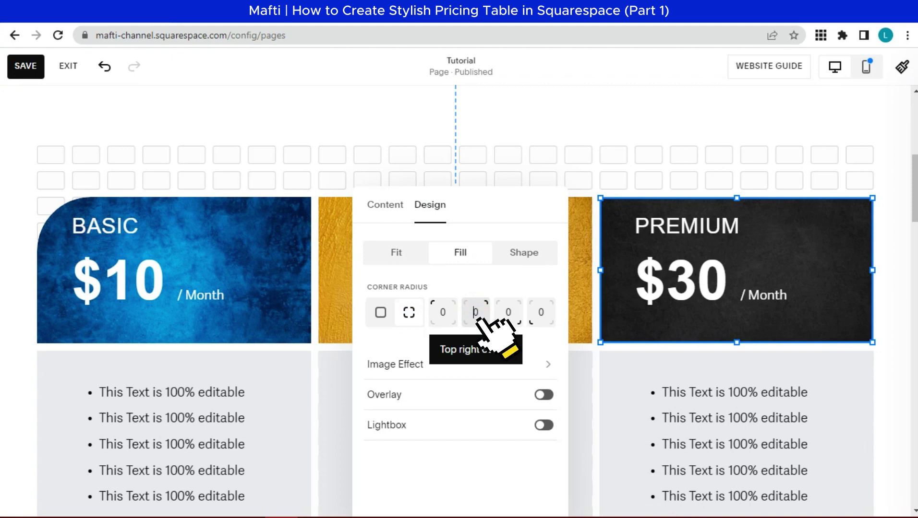
pyautogui.write('8')
pyautogui.click(556, 180)
# Widen the PREMIUM title box and right-align the title
pyautogui.click(674, 225)
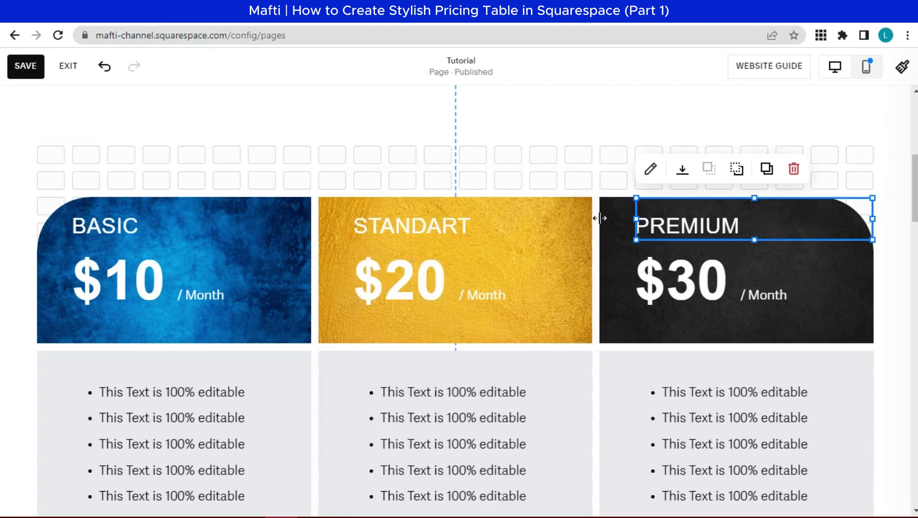
pyautogui.moveTo(600, 219); pyautogui.dragTo(599, 219)
pyautogui.moveTo(872, 218); pyautogui.dragTo(839, 219)
pyautogui.click(663, 226)
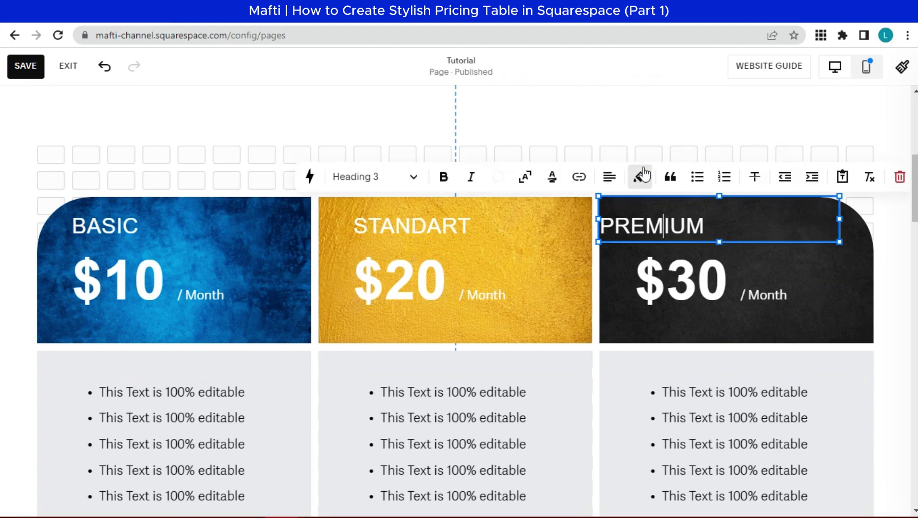
pyautogui.click(644, 176)
pyautogui.click(621, 209)
pyautogui.click(702, 158)
# Resize the PREMIUM / Month box and centre the $30 price
pyautogui.click(768, 295)
pyautogui.moveTo(740, 298); pyautogui.dragTo(776, 299)
pyautogui.click(777, 299)
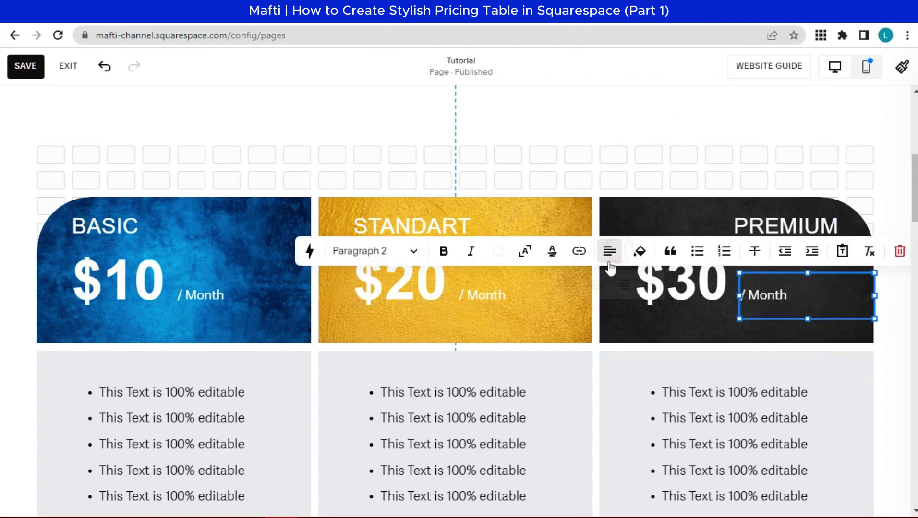
pyautogui.click(670, 178)
pyautogui.click(682, 274)
pyautogui.click(649, 215)
pyautogui.click(609, 214)
pyautogui.click(595, 248)
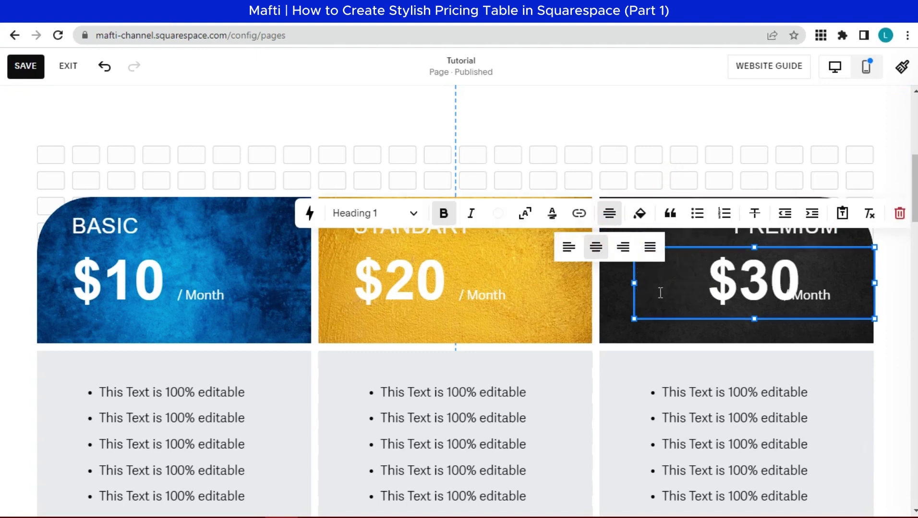
pyautogui.click(642, 137)
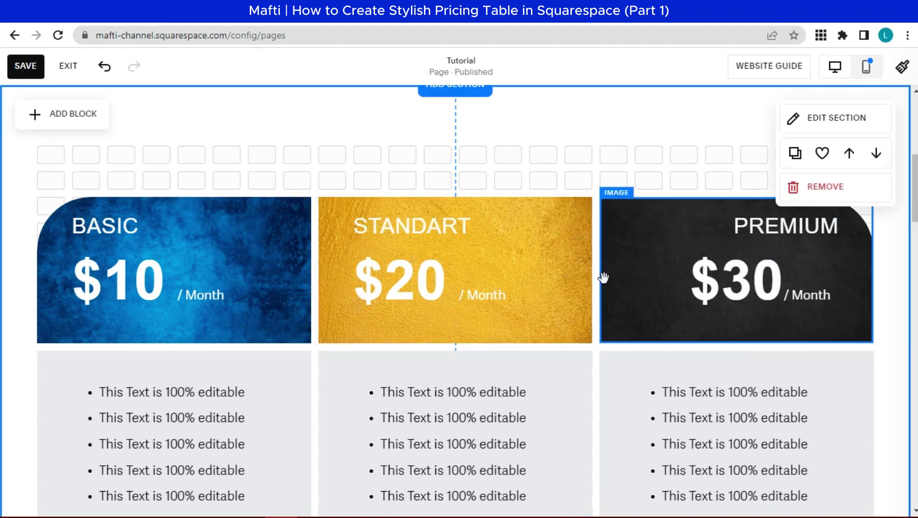
# Widen the STANDART title box and centre the title
pyautogui.click(357, 216)
pyautogui.moveTo(354, 216); pyautogui.dragTo(318, 213)
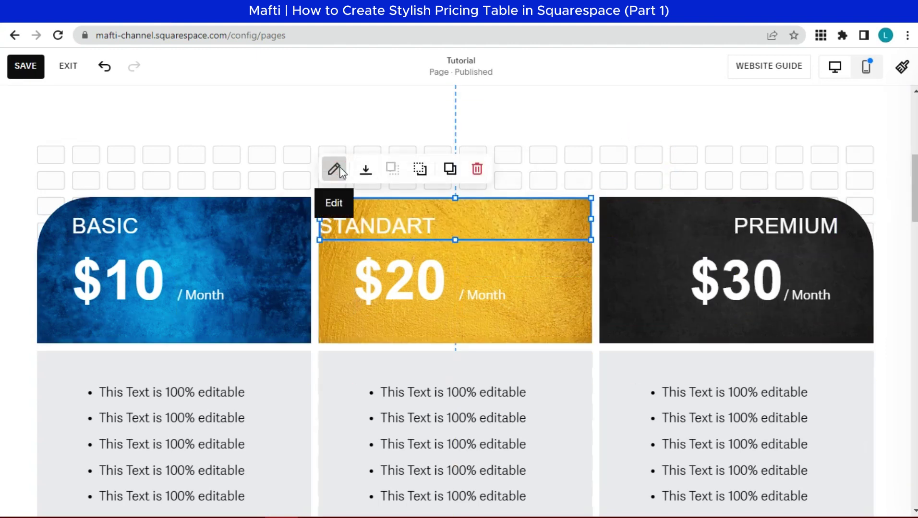
pyautogui.click(335, 170)
pyautogui.click(609, 180)
pyautogui.click(594, 209)
pyautogui.click(475, 292)
# Adjust the STANDART / Month box so the $20 price sits centred
pyautogui.click(471, 294)
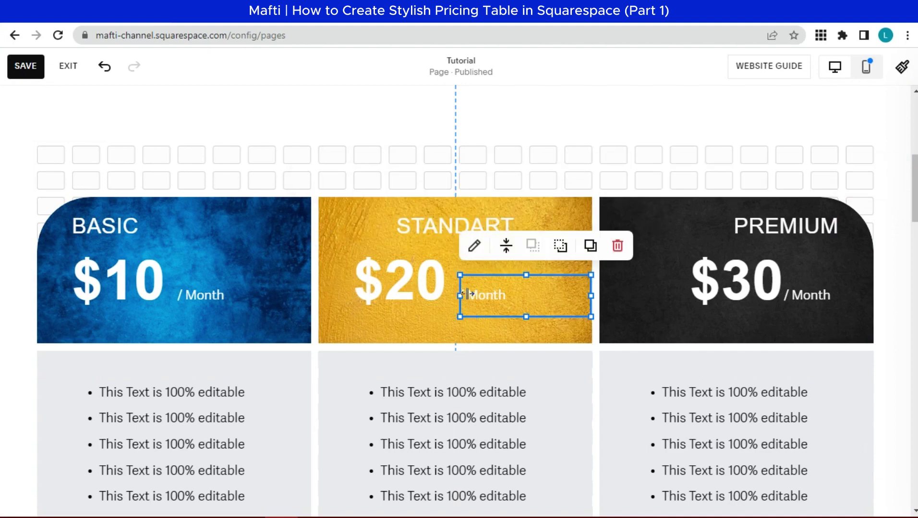
pyautogui.moveTo(467, 294); pyautogui.dragTo(485, 293)
pyautogui.click(376, 285)
pyautogui.click(376, 285)
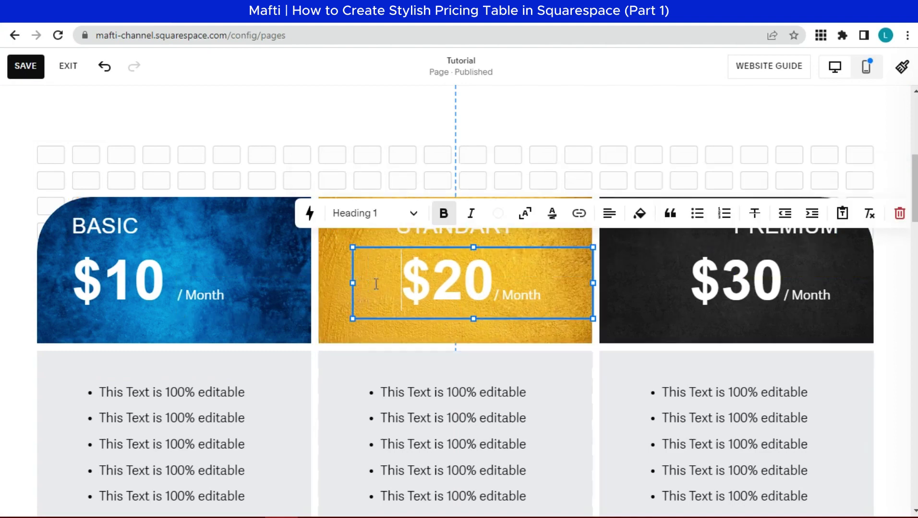
pyautogui.click(561, 156)
pyautogui.scroll(-3, 297, 316)
# Round the BASIC features box's bottom-right corner using individual corner radii
pyautogui.click(59, 444)
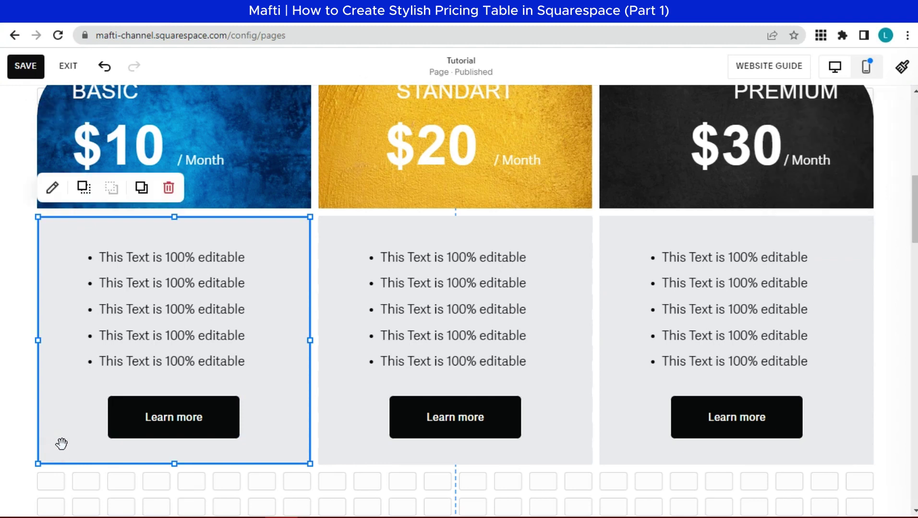
pyautogui.click(53, 188)
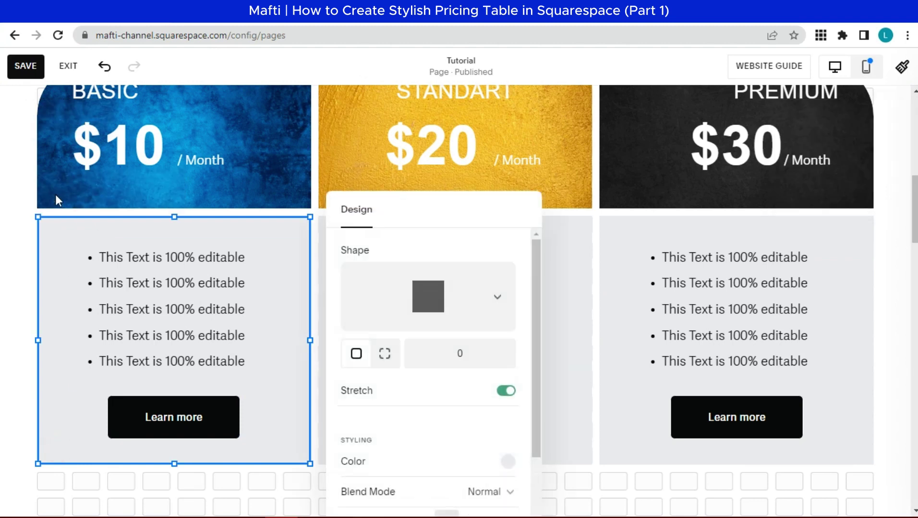
pyautogui.click(385, 356)
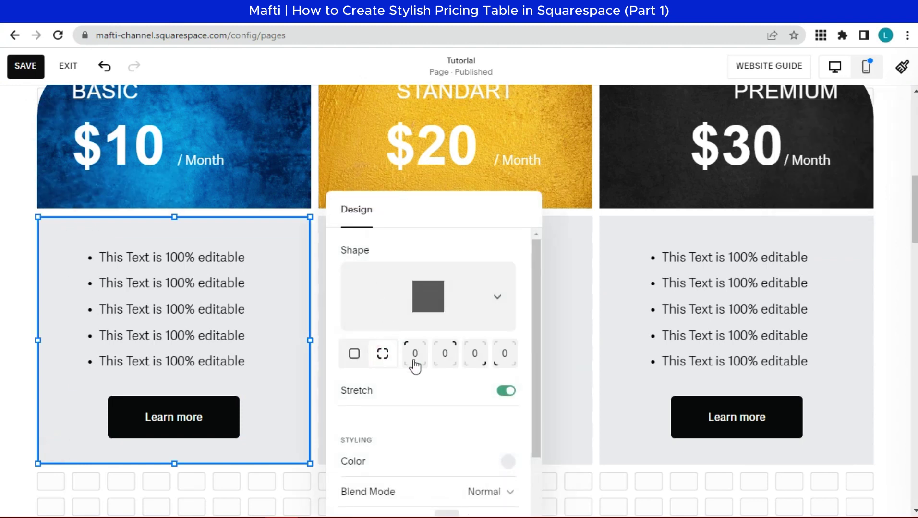
pyautogui.click(488, 370)
pyautogui.write('8')
pyautogui.click(624, 390)
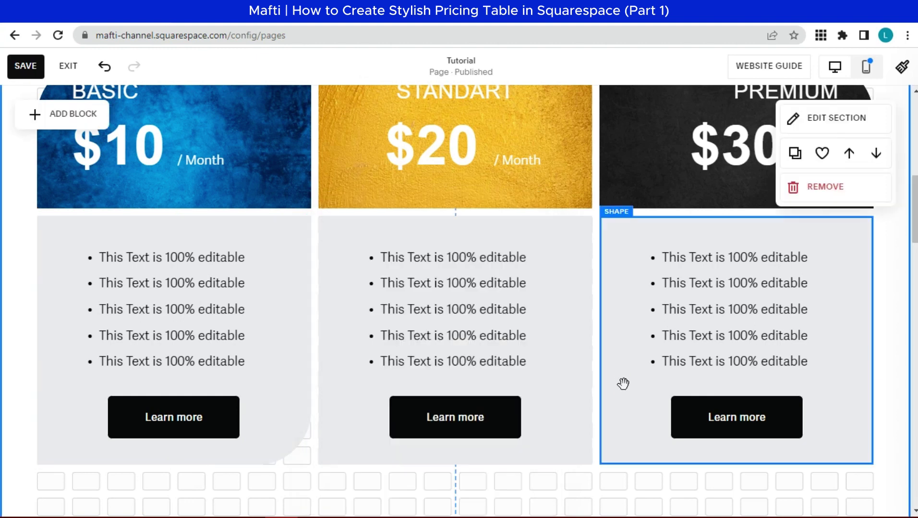
# Round the PREMIUM features box's bottom-left corner using individual corner radii
pyautogui.click(619, 375)
pyautogui.click(614, 191)
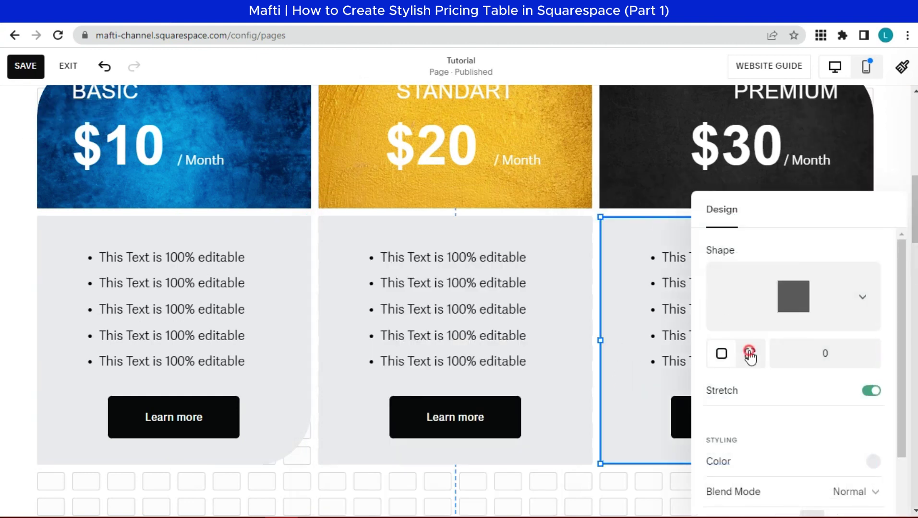
pyautogui.click(749, 355)
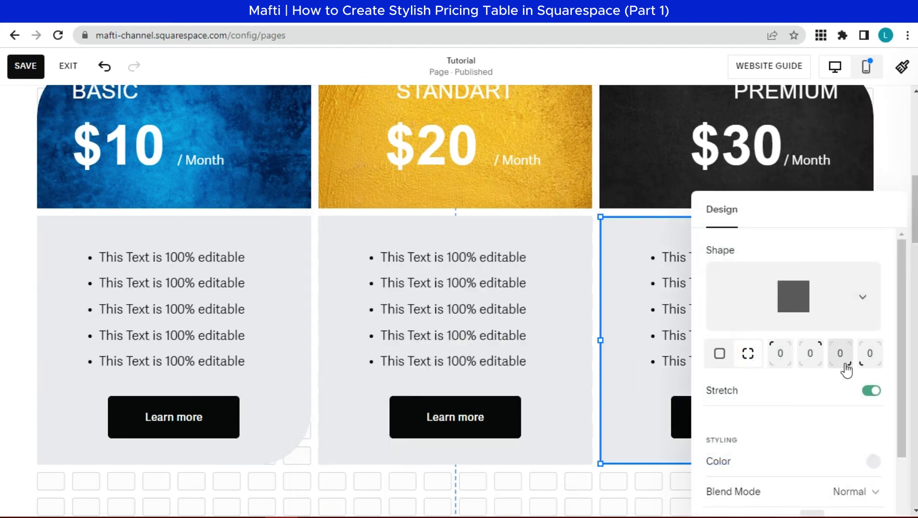
pyautogui.click(869, 358)
pyautogui.write('8')
pyautogui.press('Escape')
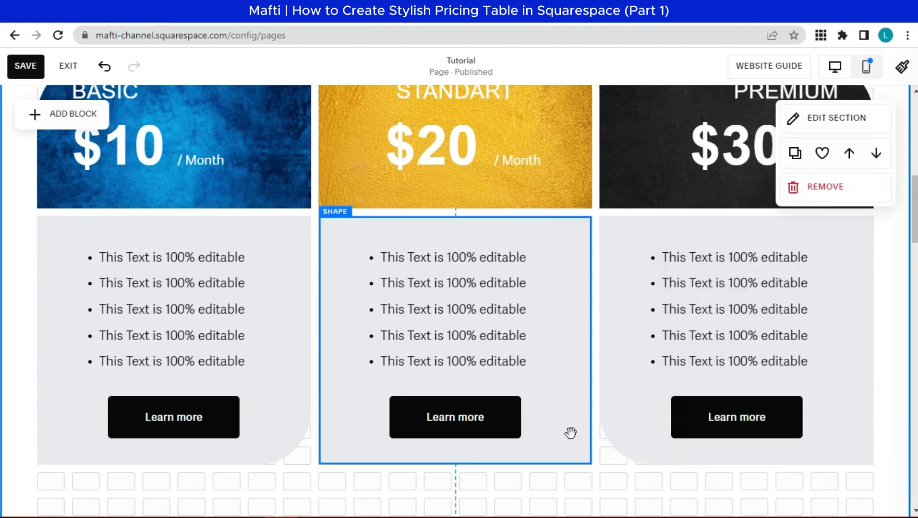
# Set the STANDART features box's bottom-left and bottom-right corner radii to 80
pyautogui.click(338, 399)
pyautogui.click(334, 187)
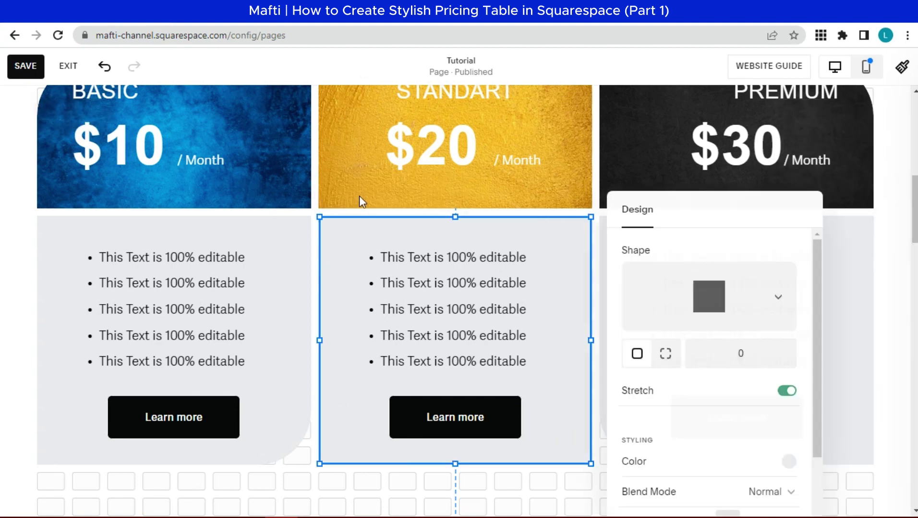
pyautogui.click(664, 355)
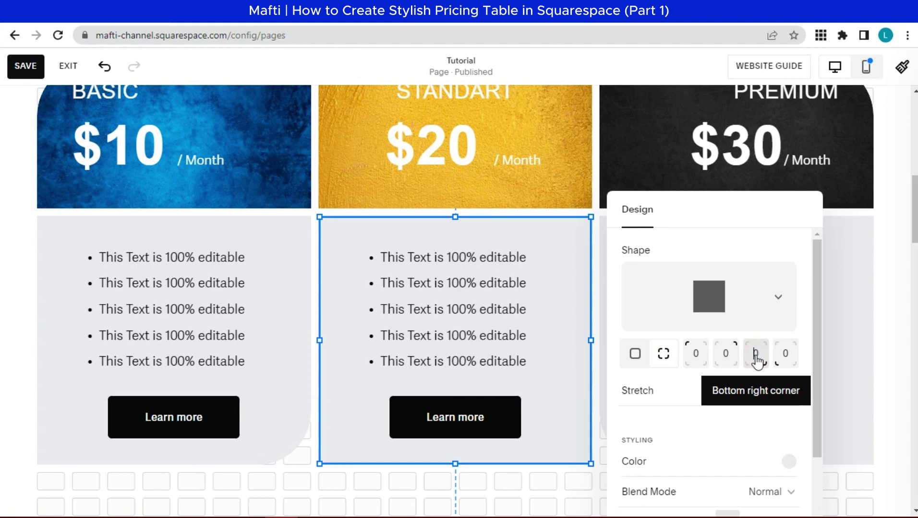
pyautogui.write('8')
pyautogui.click(785, 355)
pyautogui.write('8')
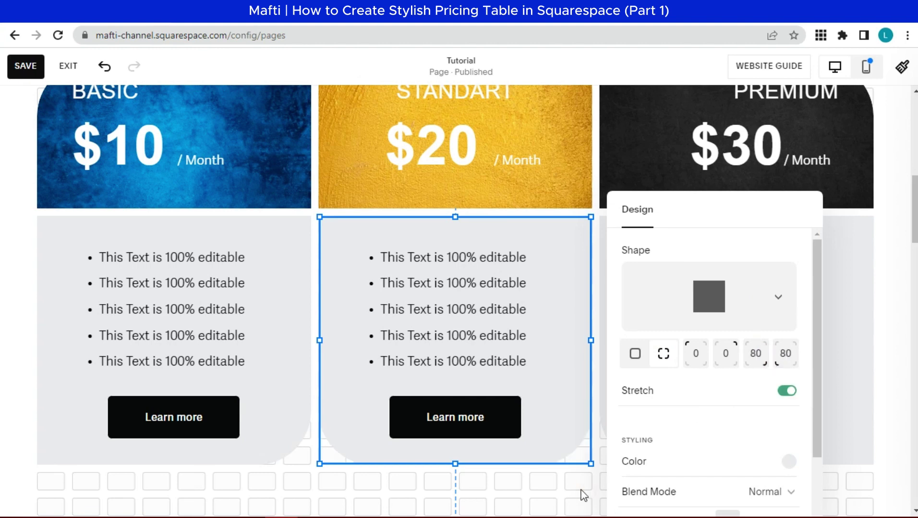
pyautogui.click(584, 495)
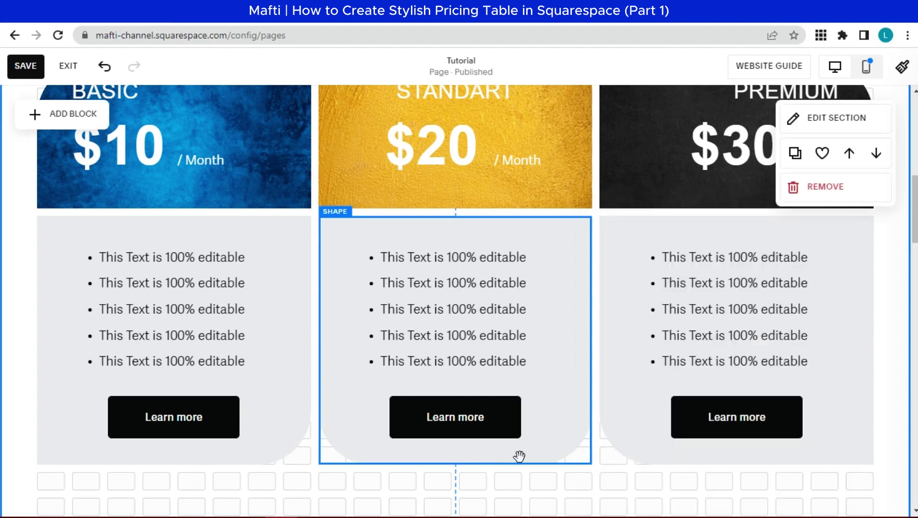
# Add a custom vivid blue drop shadow with 1px blur to the Basic card shape
pyautogui.click(51, 260)
pyautogui.click(50, 191)
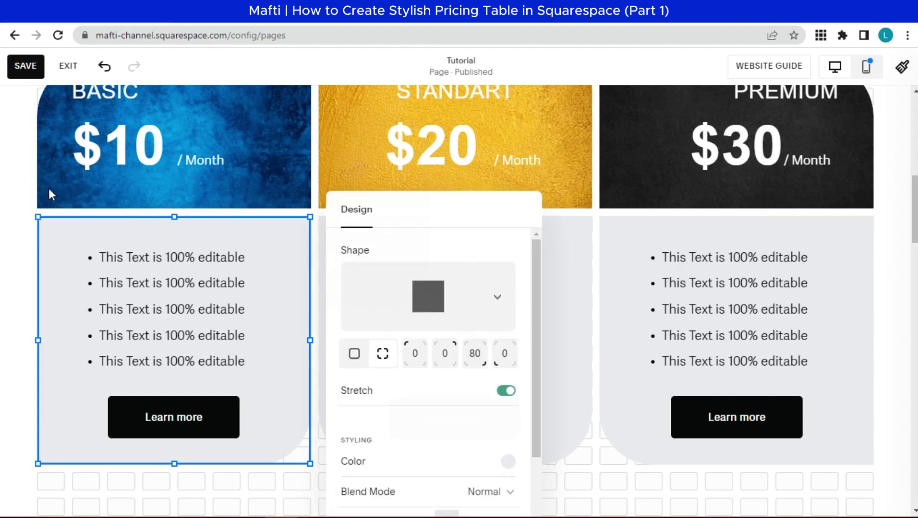
pyautogui.moveTo(399, 214); pyautogui.dragTo(410, 133)
pyautogui.scroll(-2, 424, 375)
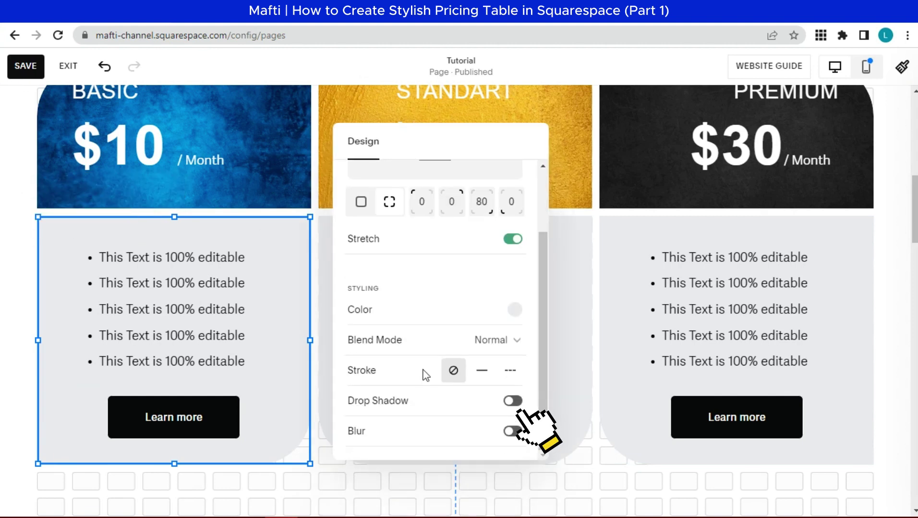
pyautogui.click(513, 401)
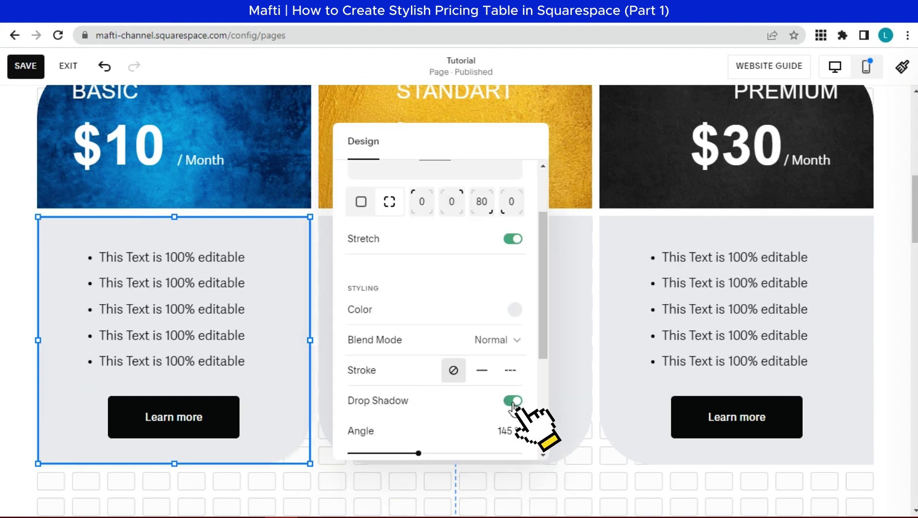
pyautogui.scroll(-4, 459, 403)
pyautogui.click(497, 401)
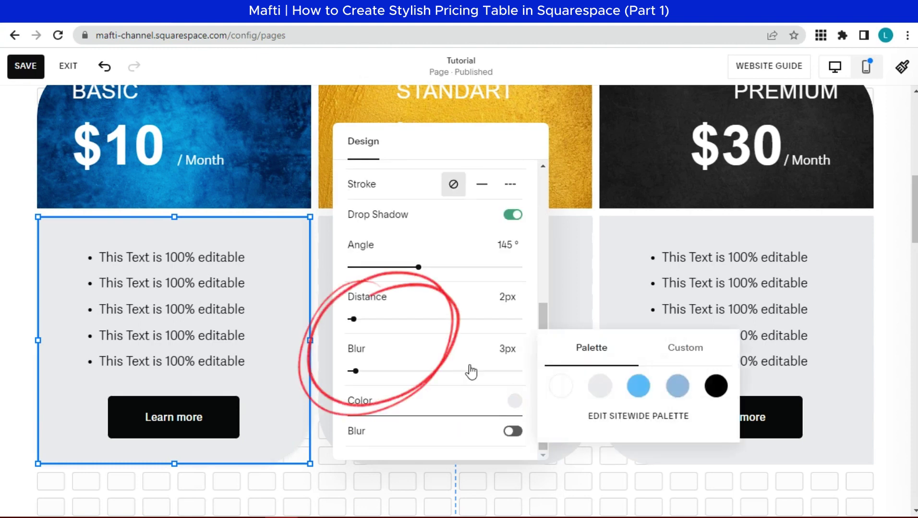
pyautogui.click(680, 356)
pyautogui.click(664, 441)
pyautogui.click(725, 269)
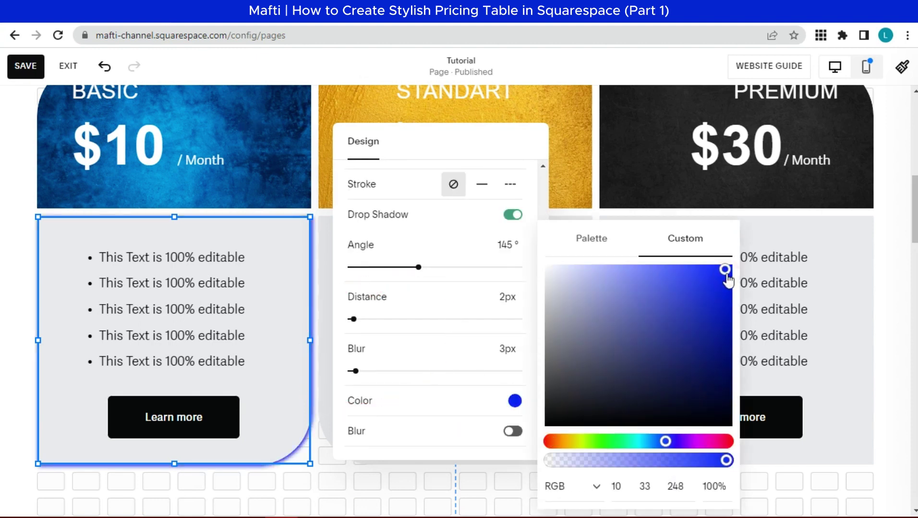
pyautogui.moveTo(353, 372); pyautogui.dragTo(352, 372)
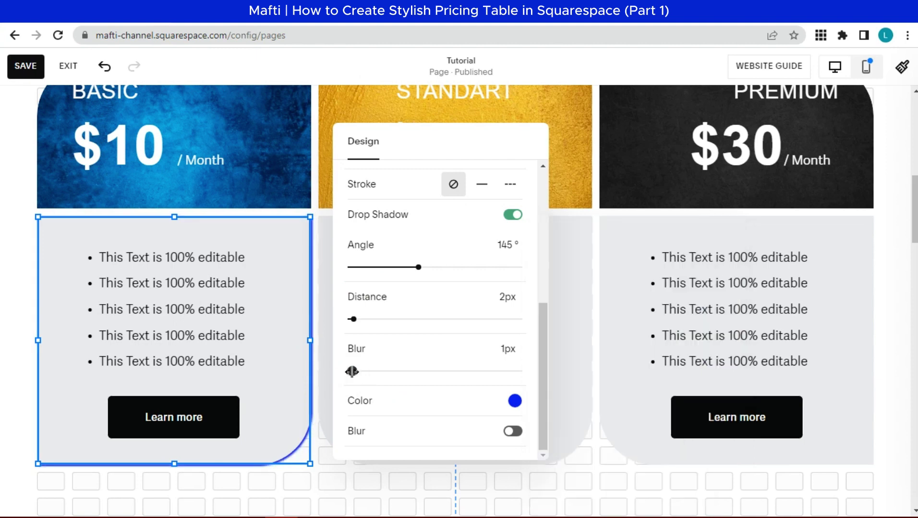
pyautogui.click(313, 197)
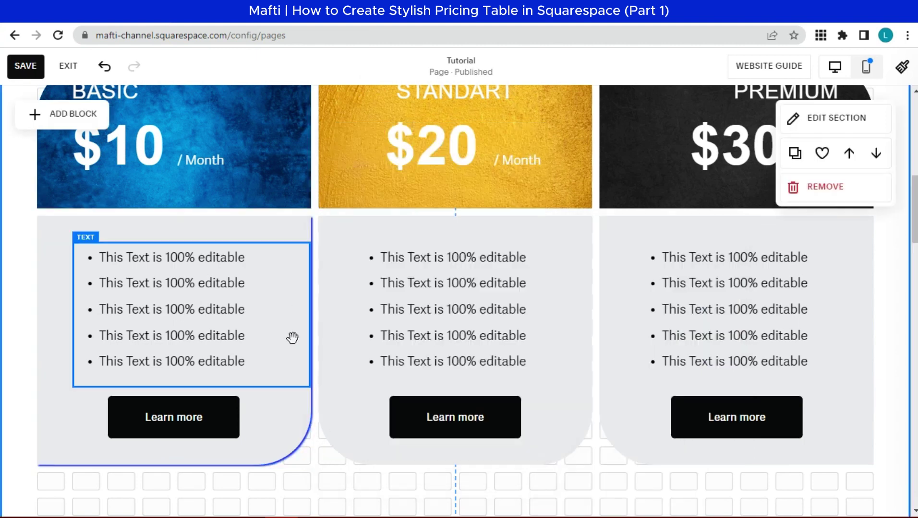
# Add a custom bright gold drop shadow to the Standart card shape
pyautogui.click(466, 460)
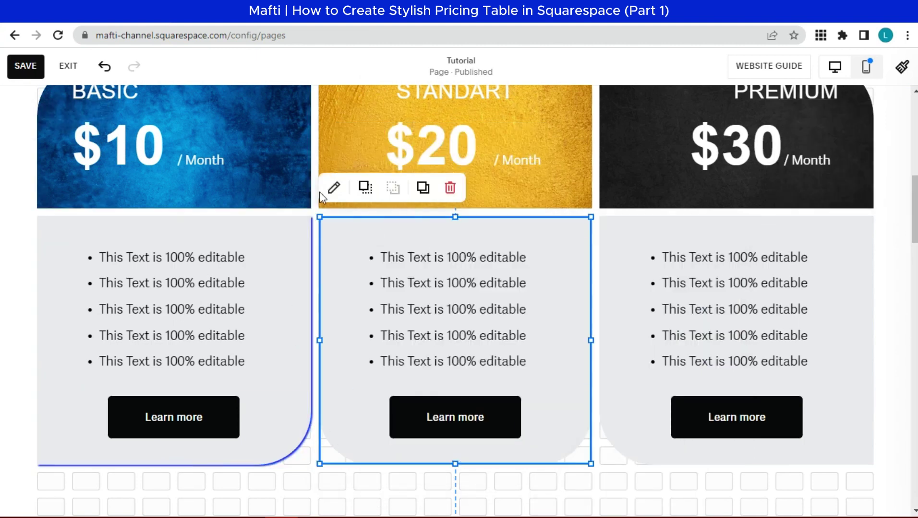
pyautogui.click(331, 188)
pyautogui.scroll(-2, 760, 353)
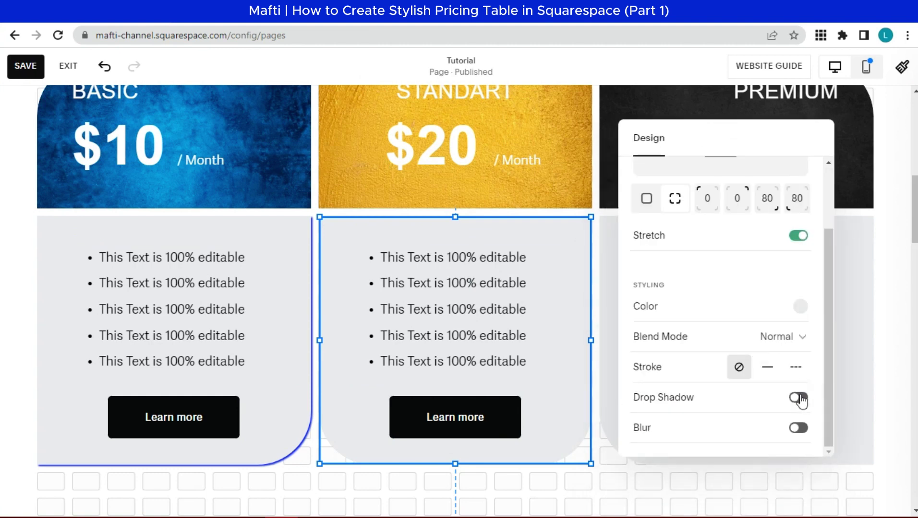
pyautogui.click(796, 398)
pyautogui.scroll(-4, 721, 277)
pyautogui.click(796, 397)
pyautogui.click(868, 344)
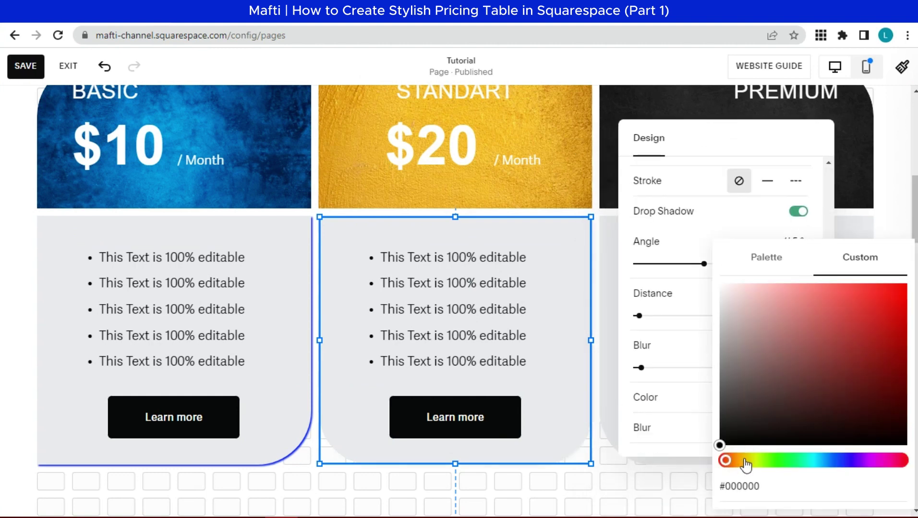
pyautogui.moveTo(722, 461); pyautogui.dragTo(746, 441)
pyautogui.click(897, 274)
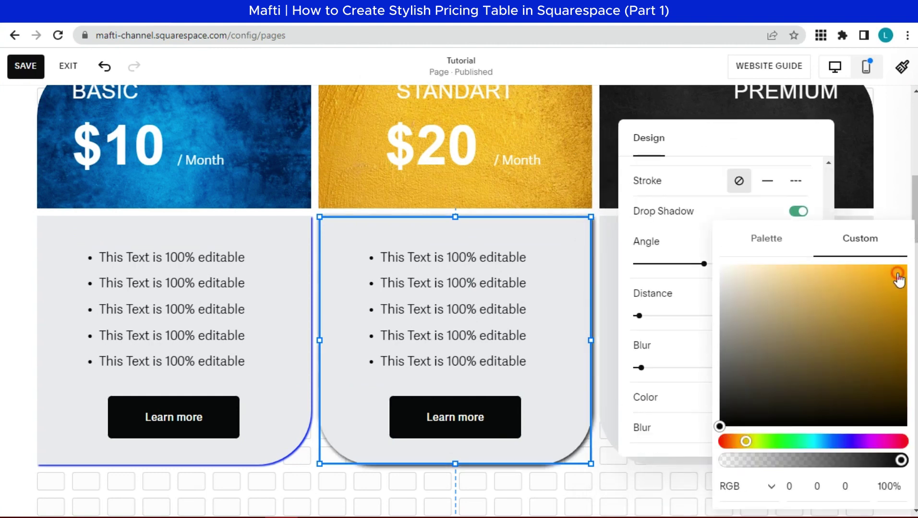
pyautogui.click(592, 486)
# Change the angle of the Standart shape's gold shadow
pyautogui.click(553, 460)
pyautogui.click(332, 188)
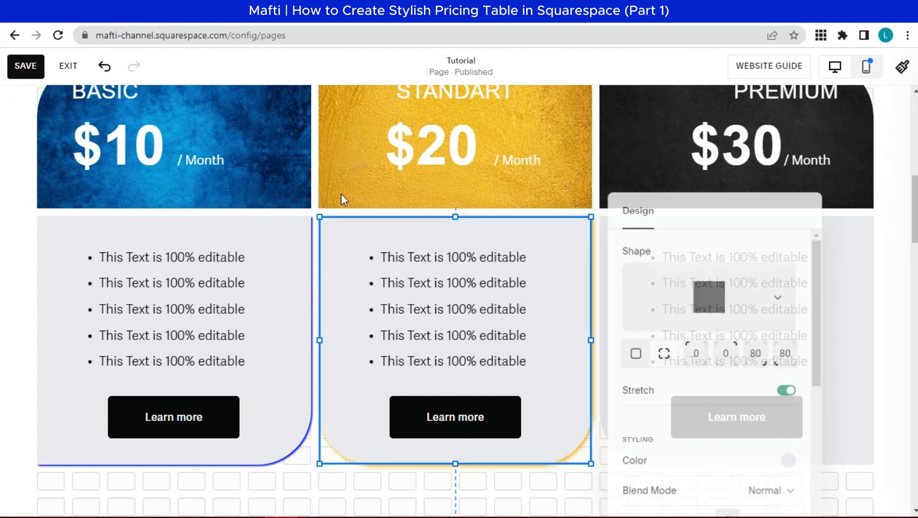
pyautogui.scroll(-5, 721, 266)
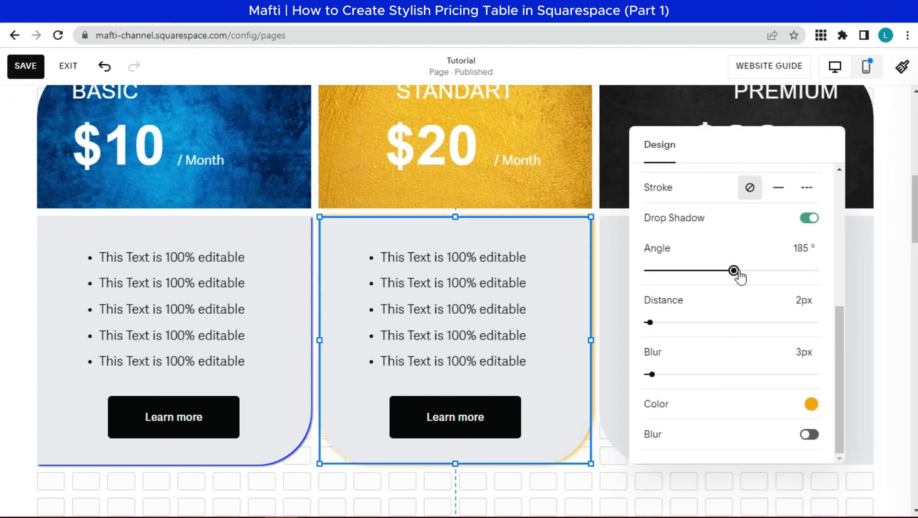
pyautogui.moveTo(748, 273); pyautogui.dragTo(762, 272)
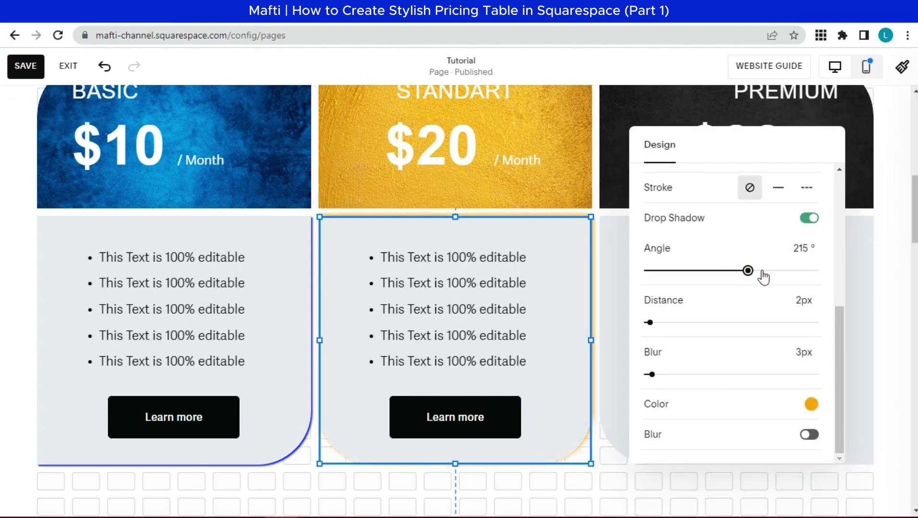
pyautogui.click(663, 272)
# Give the Premium card shape a black drop shadow with 1px blur falling to the lower left
pyautogui.click(566, 506)
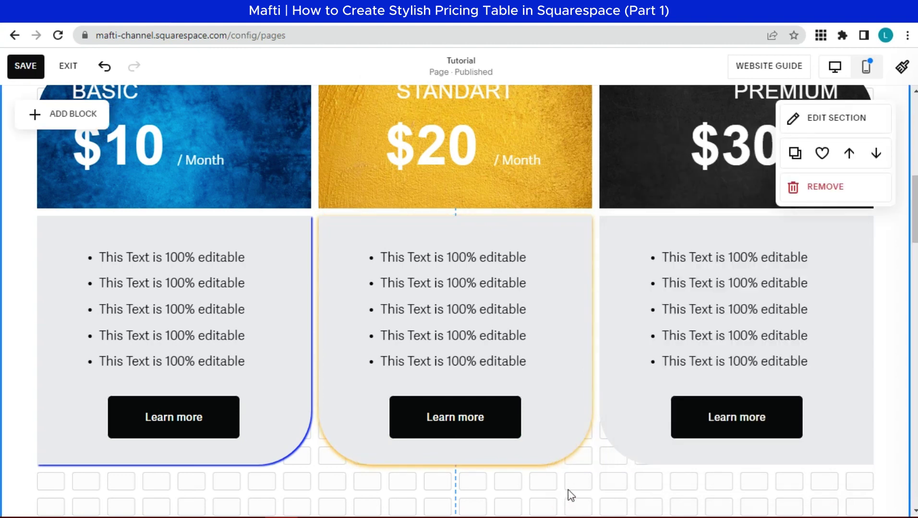
pyautogui.click(621, 406)
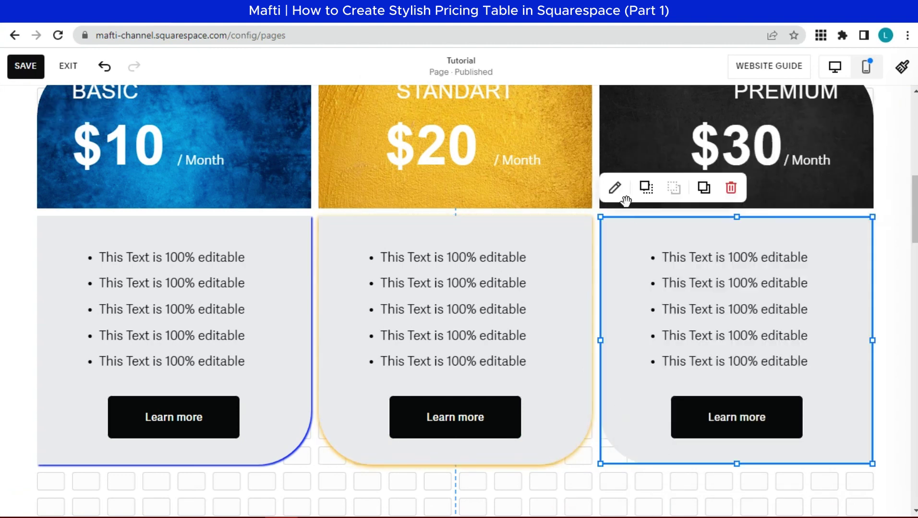
pyautogui.click(615, 186)
pyautogui.moveTo(747, 192); pyautogui.dragTo(399, 170)
pyautogui.scroll(-3, 474, 384)
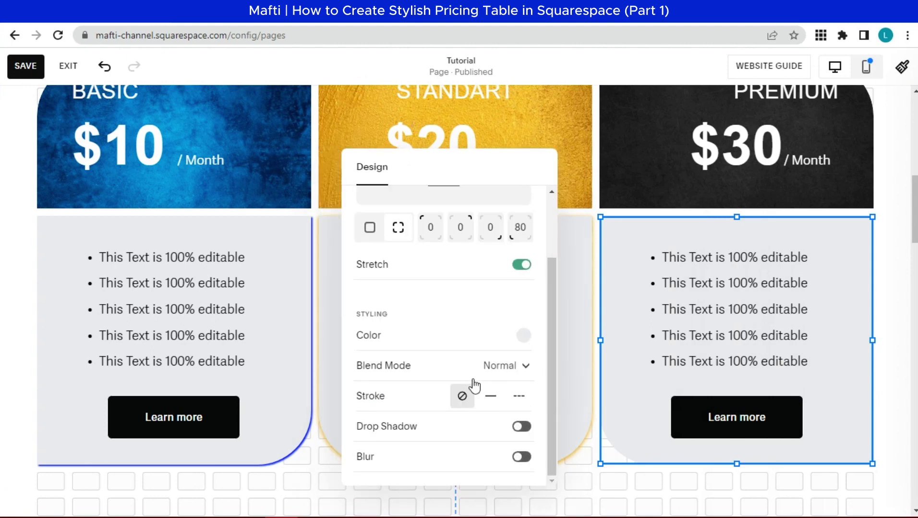
pyautogui.click(523, 427)
pyautogui.click(491, 431)
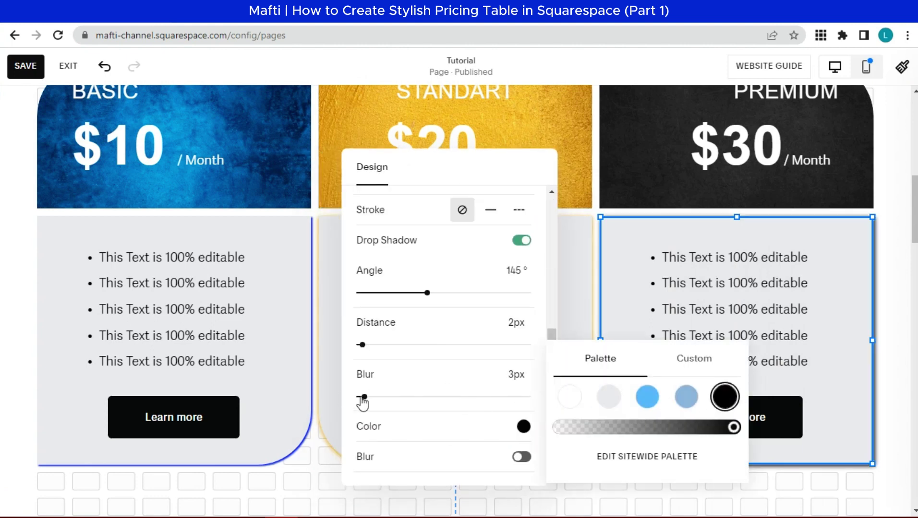
pyautogui.moveTo(362, 403); pyautogui.dragTo(362, 397)
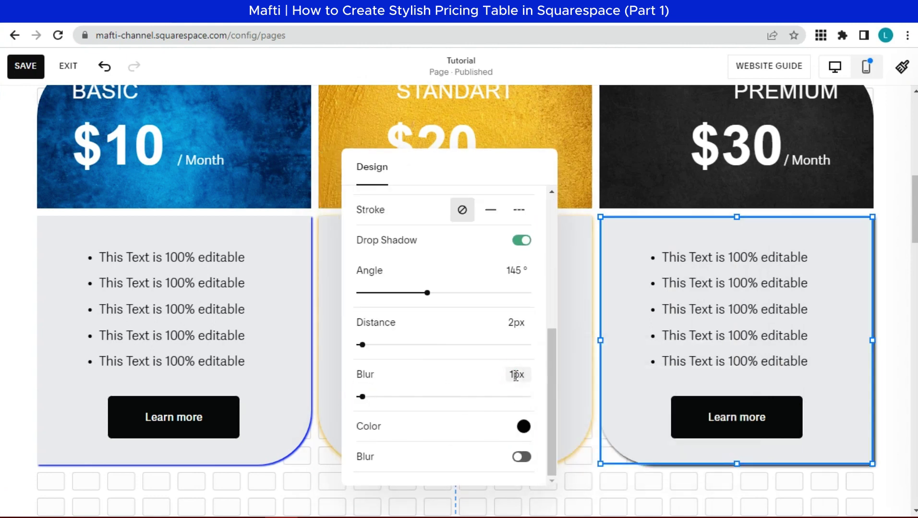
pyautogui.moveTo(427, 293); pyautogui.dragTo(384, 293)
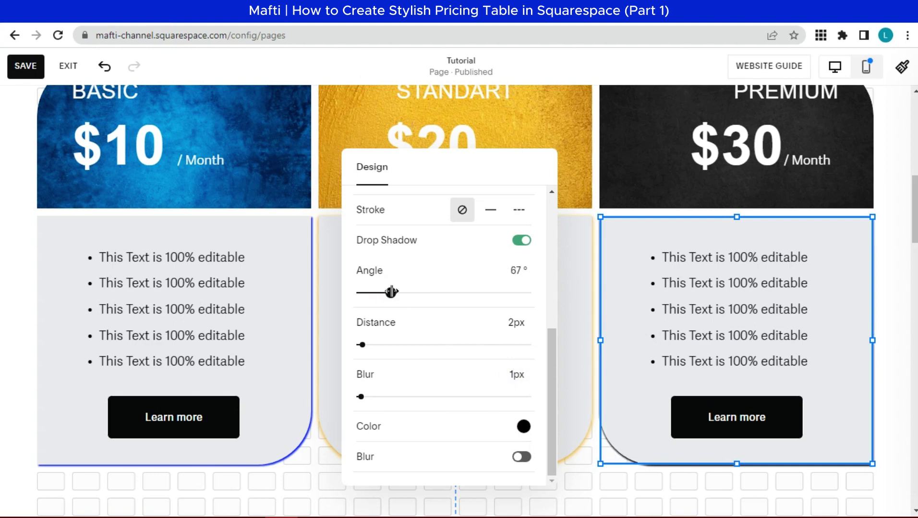
pyautogui.click(581, 485)
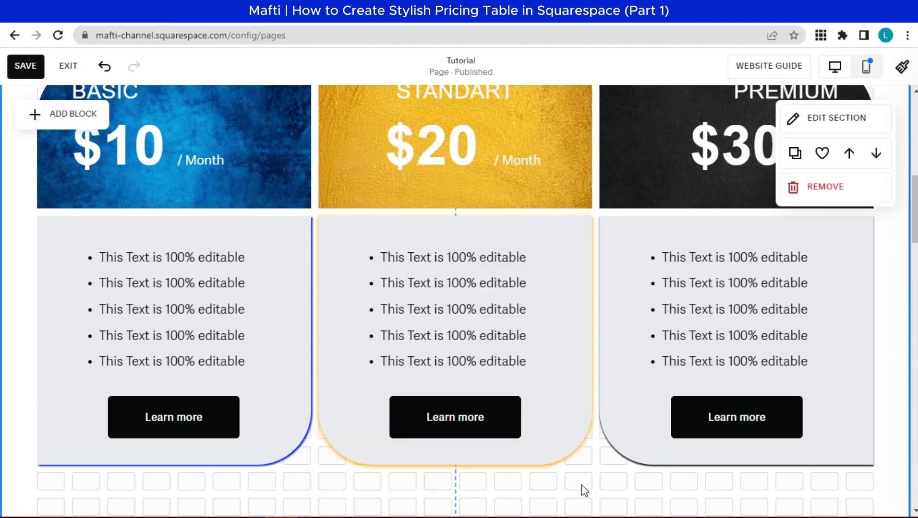
# Fine-tune the angle of the Premium shape's black shadow
pyautogui.click(632, 446)
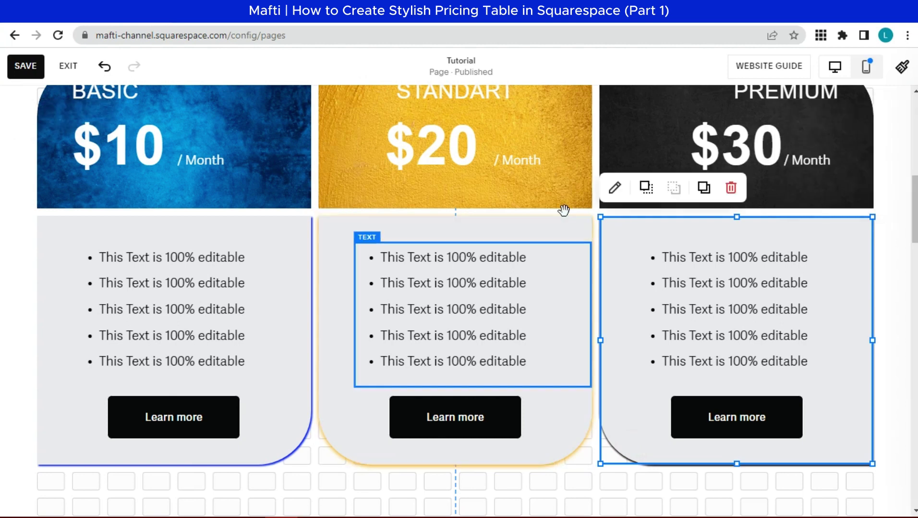
pyautogui.click(614, 187)
pyautogui.scroll(-5, 536, 423)
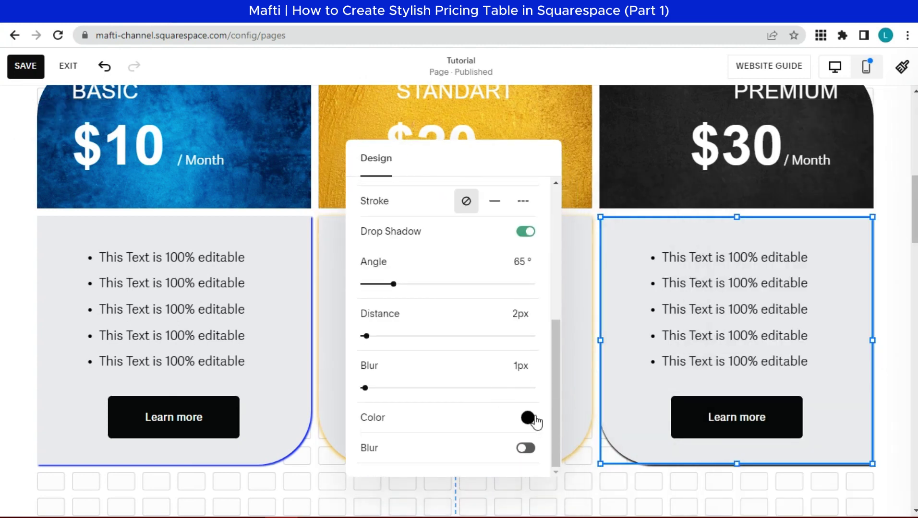
pyautogui.moveTo(421, 285); pyautogui.dragTo(382, 283)
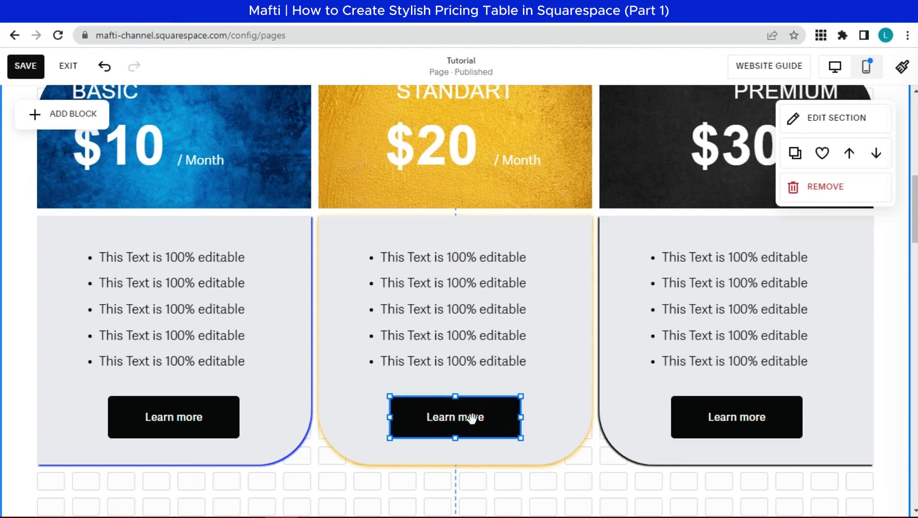
# Give the Standart card's button the Secondary style and the Premium card's button Tertiary
pyautogui.click(472, 419)
pyautogui.click(466, 367)
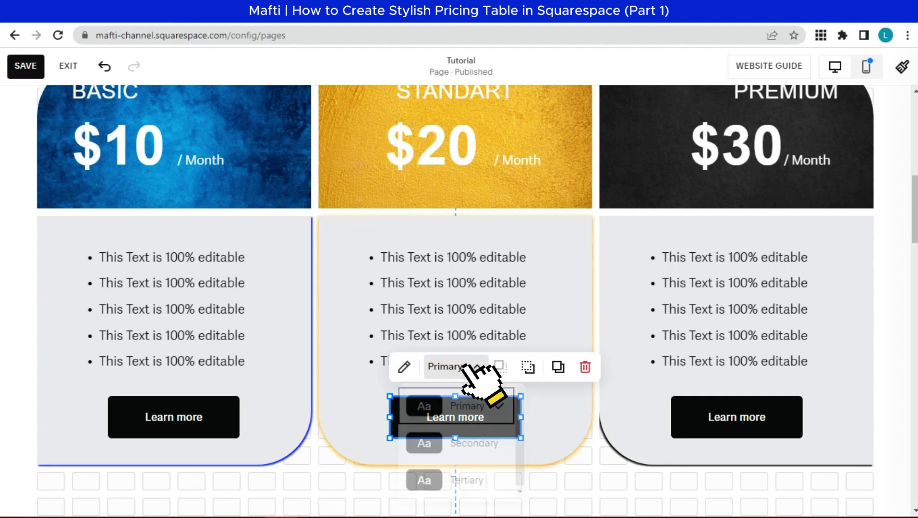
pyautogui.click(476, 449)
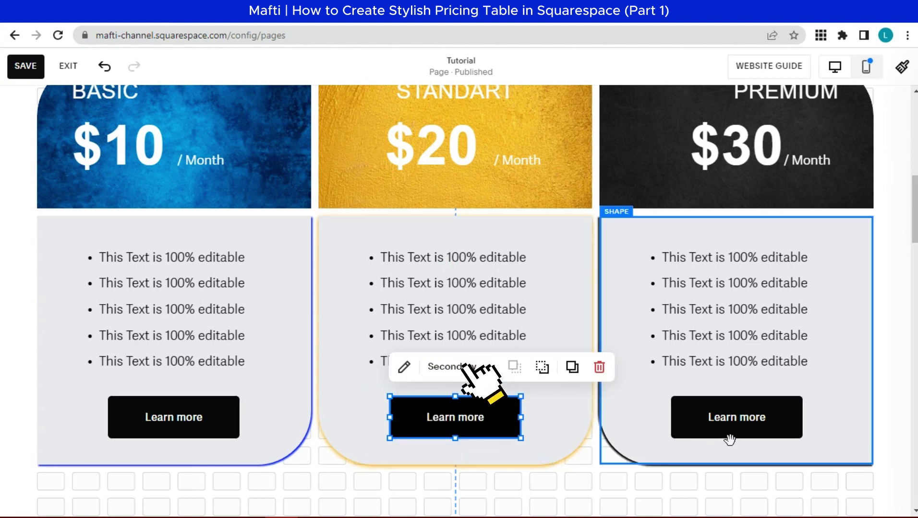
pyautogui.click(746, 427)
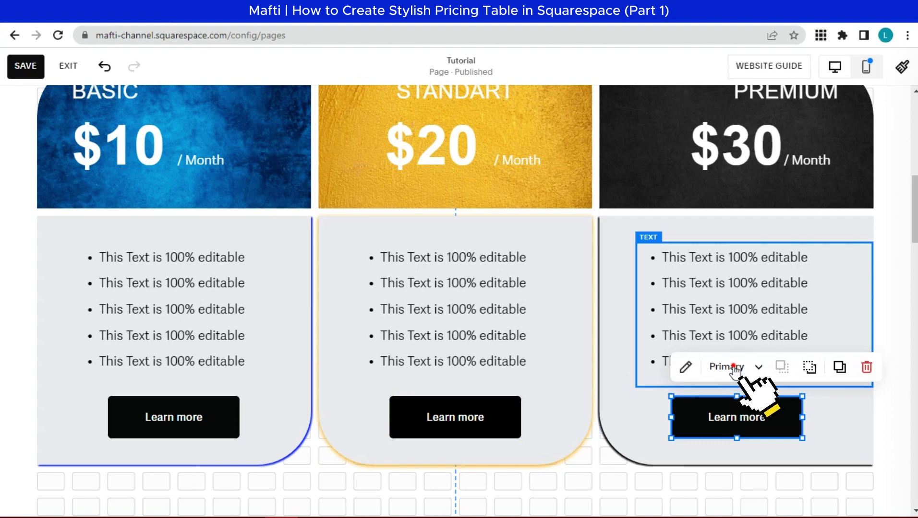
pyautogui.click(734, 367)
pyautogui.click(749, 480)
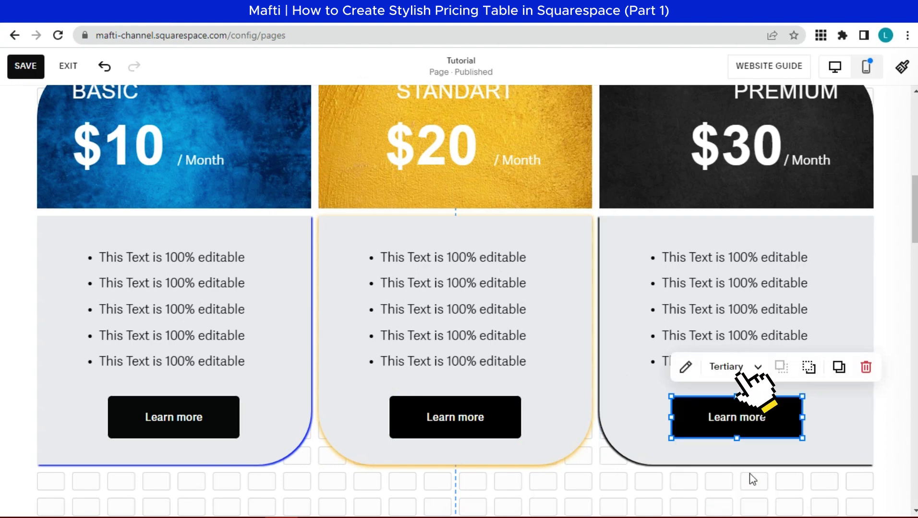
pyautogui.click(455, 417)
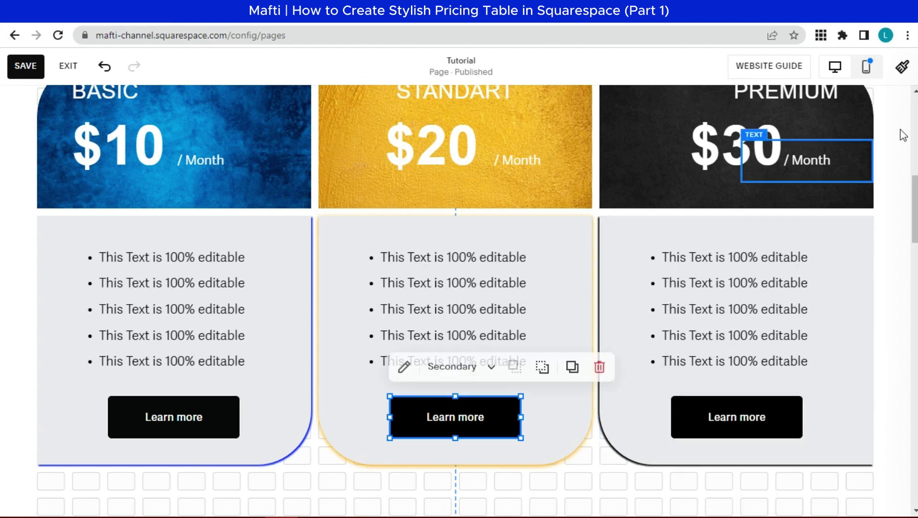
pyautogui.click(902, 68)
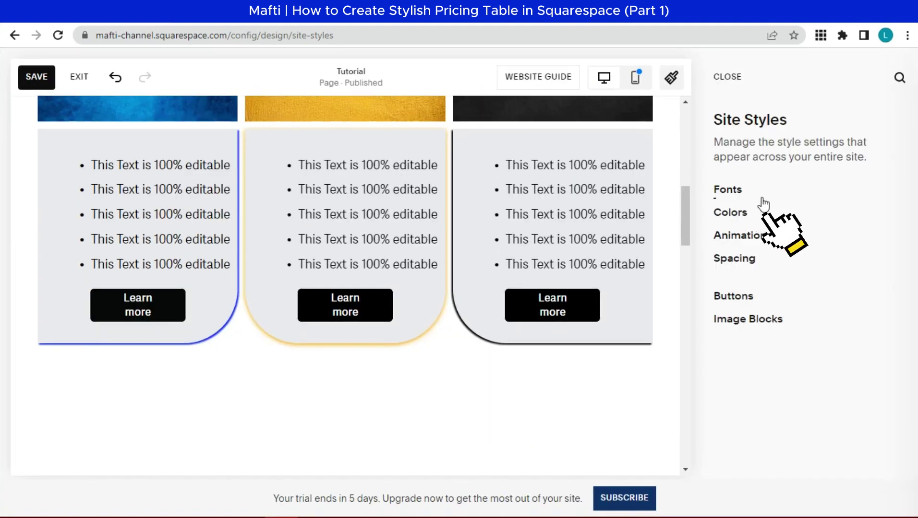
# In the Lightest 1 theme colours, set Primary Button Background to bright blue #0315FC
pyautogui.click(733, 222)
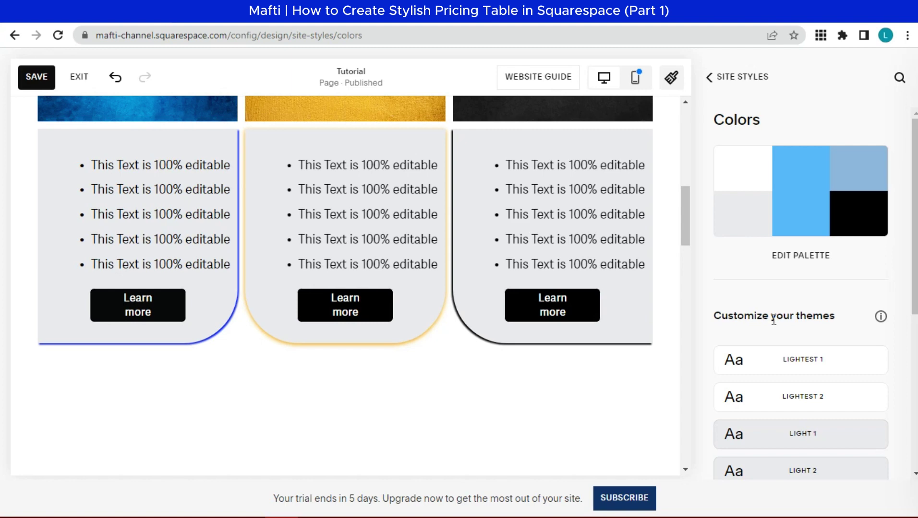
pyautogui.scroll(5, 645, 302)
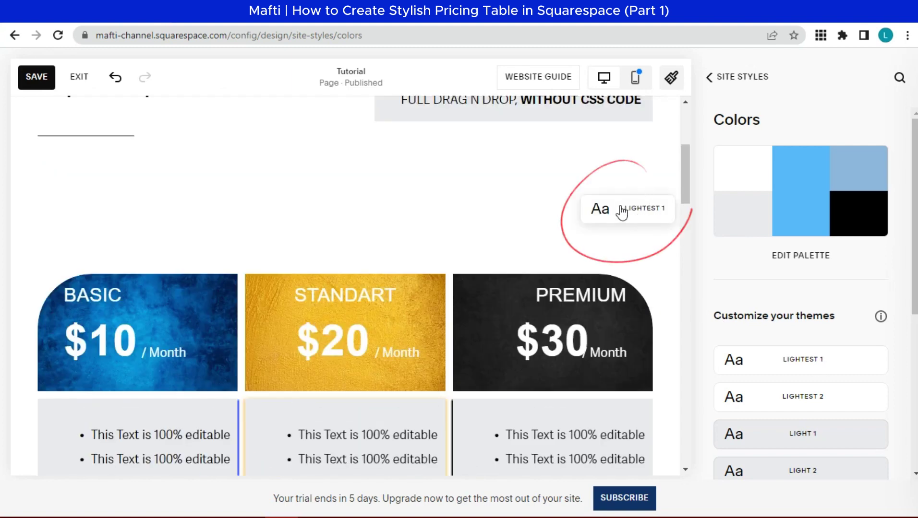
pyautogui.click(836, 369)
pyautogui.scroll(-4, 592, 339)
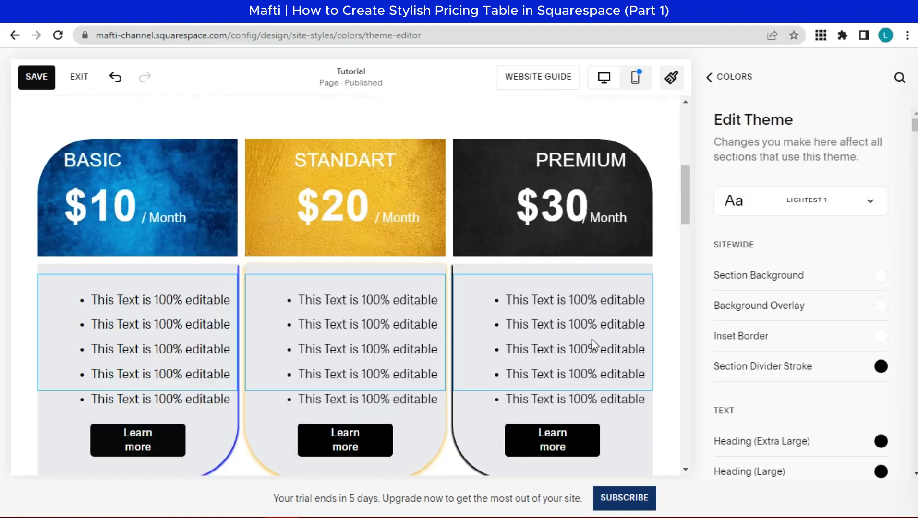
pyautogui.scroll(-15, 821, 341)
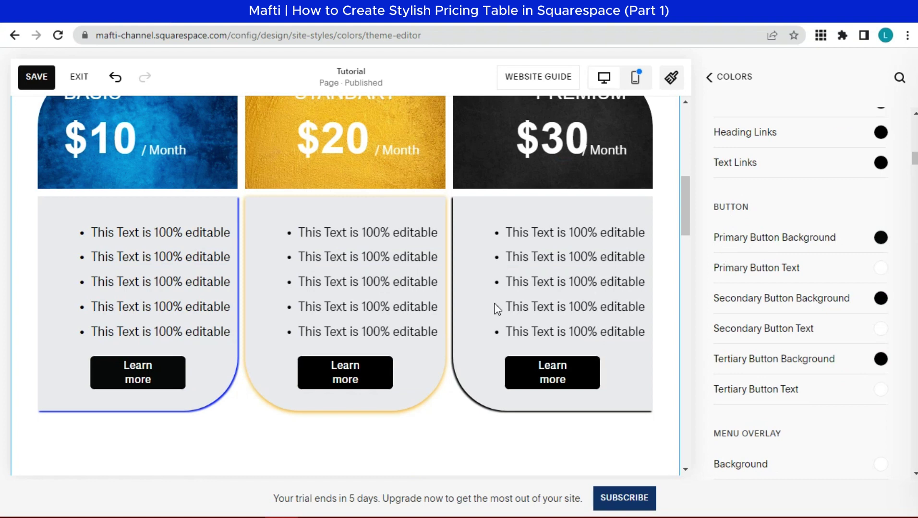
pyautogui.click(881, 238)
pyautogui.click(841, 310)
pyautogui.click(904, 136)
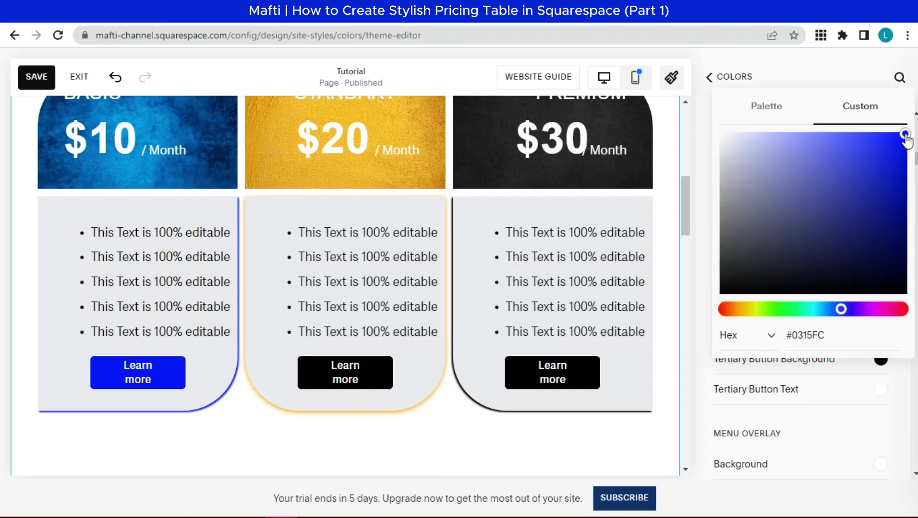
pyautogui.click(901, 400)
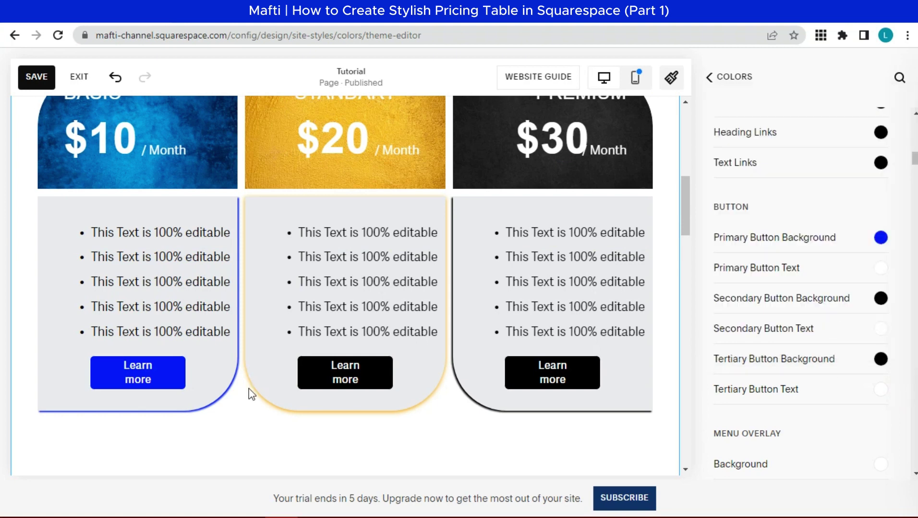
# Set Secondary Button Background to gold #D0A301, then back out and close Site Styles
pyautogui.click(876, 300)
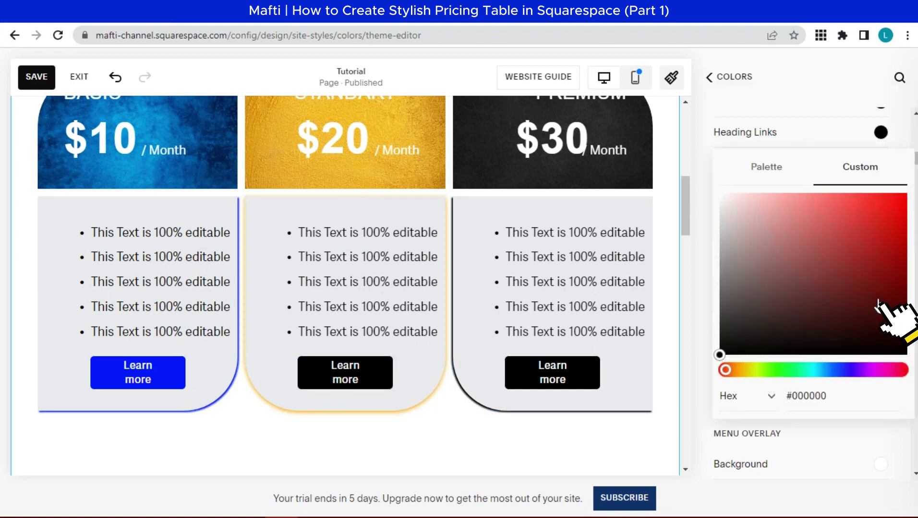
pyautogui.click(747, 371)
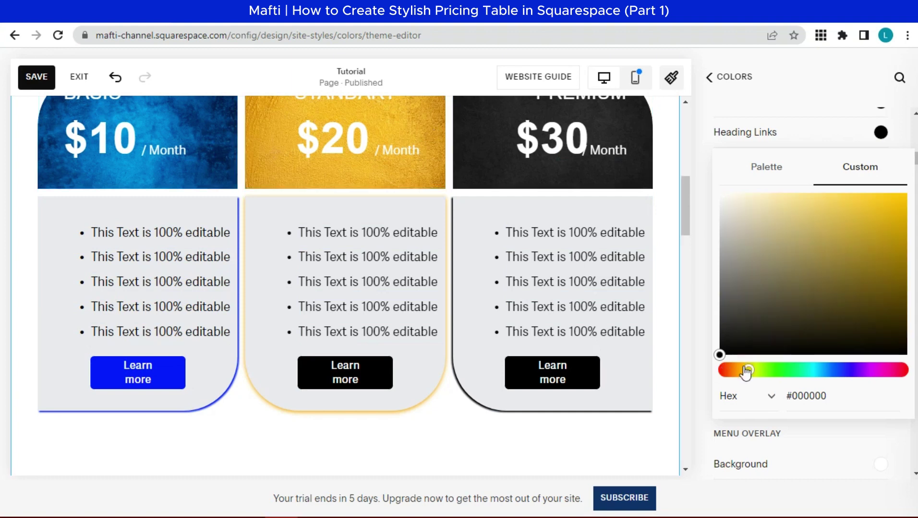
pyautogui.moveTo(906, 206); pyautogui.dragTo(908, 229)
pyautogui.click(706, 312)
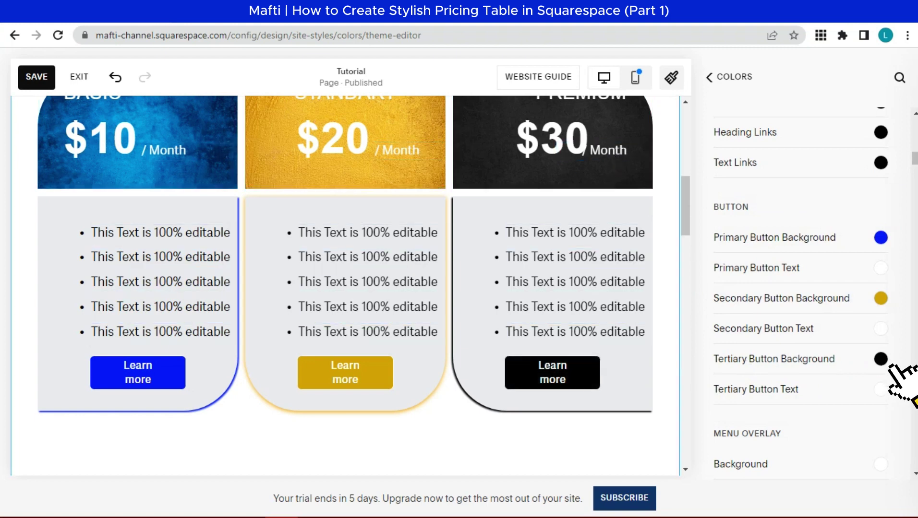
pyautogui.click(726, 80)
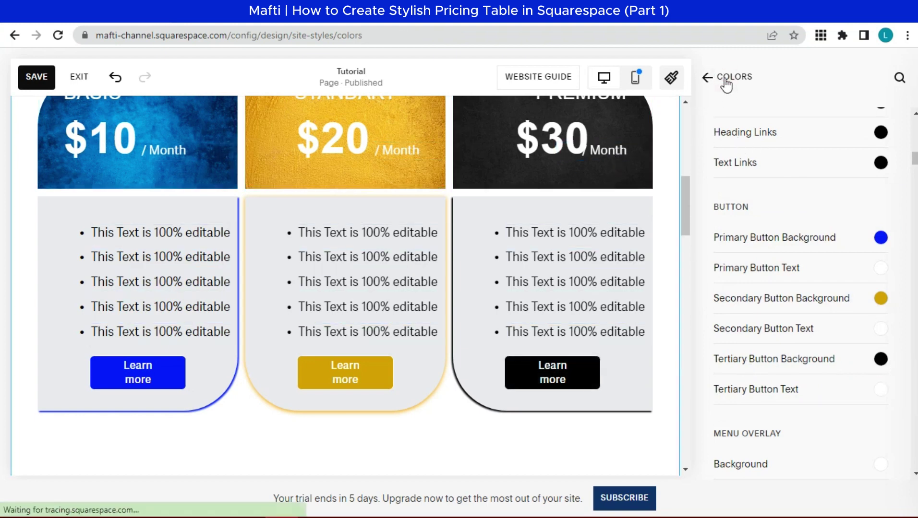
pyautogui.click(718, 82)
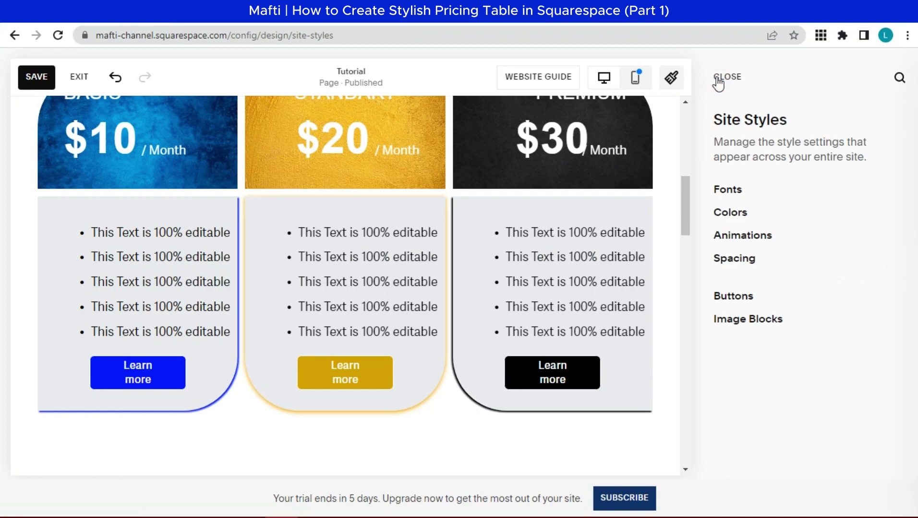
pyautogui.click(718, 80)
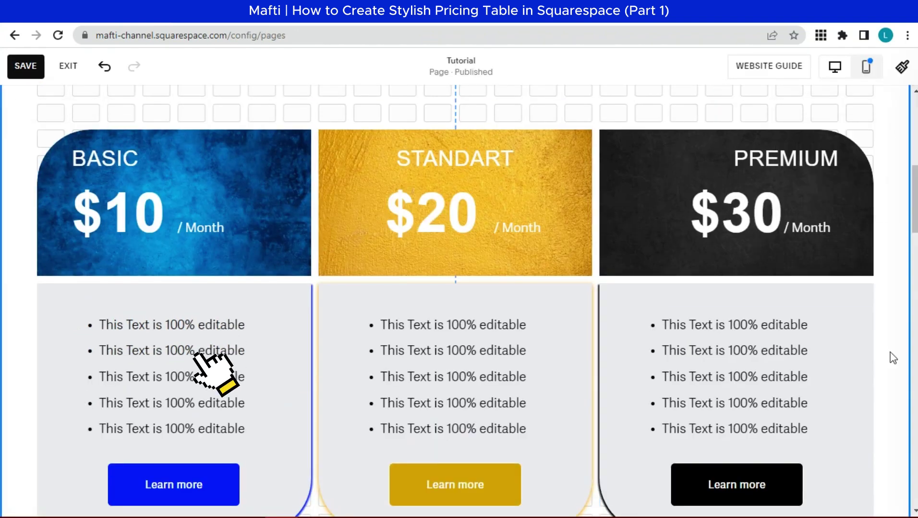
# Change the Basic card's button label from 'Learn more' to 'Buy Now'
pyautogui.scroll(-3, 864, 355)
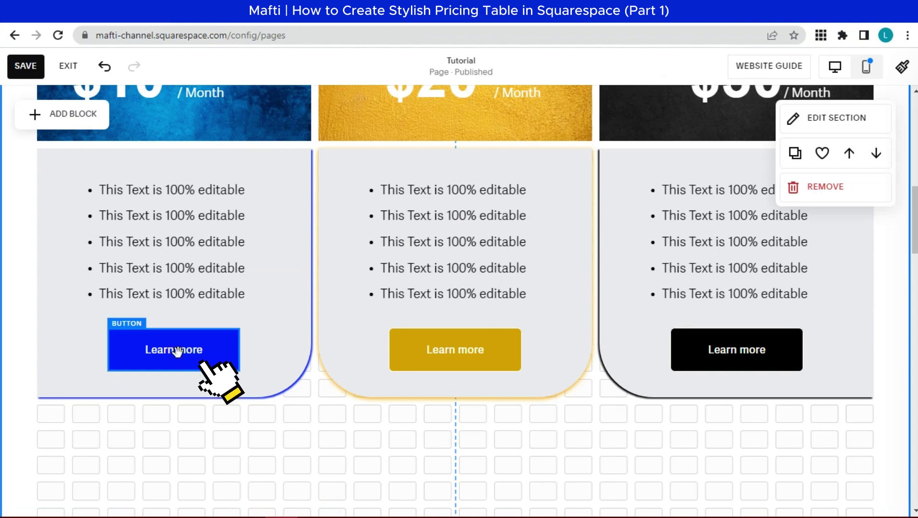
pyautogui.doubleClick(177, 352)
pyautogui.click(339, 267)
pyautogui.moveTo(325, 266); pyautogui.dragTo(271, 272)
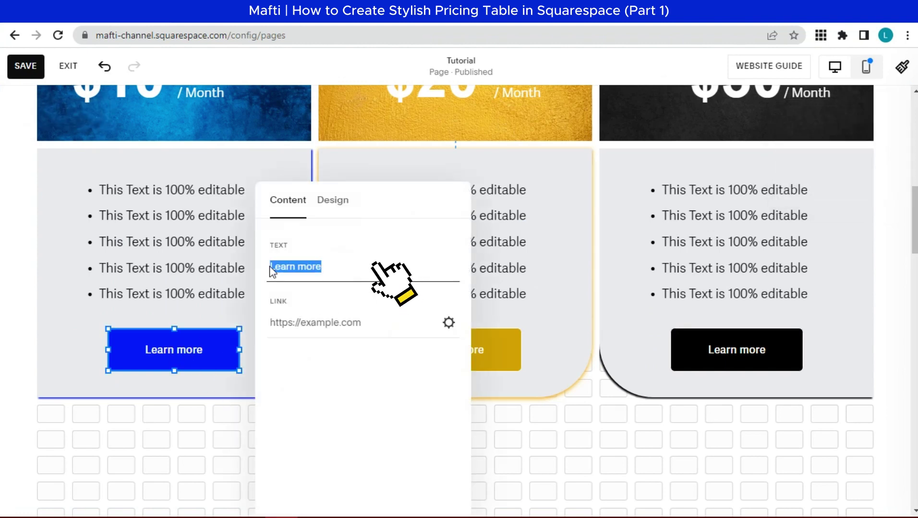
pyautogui.write('B')
pyautogui.press('BackSpace')
pyautogui.write('Buy')
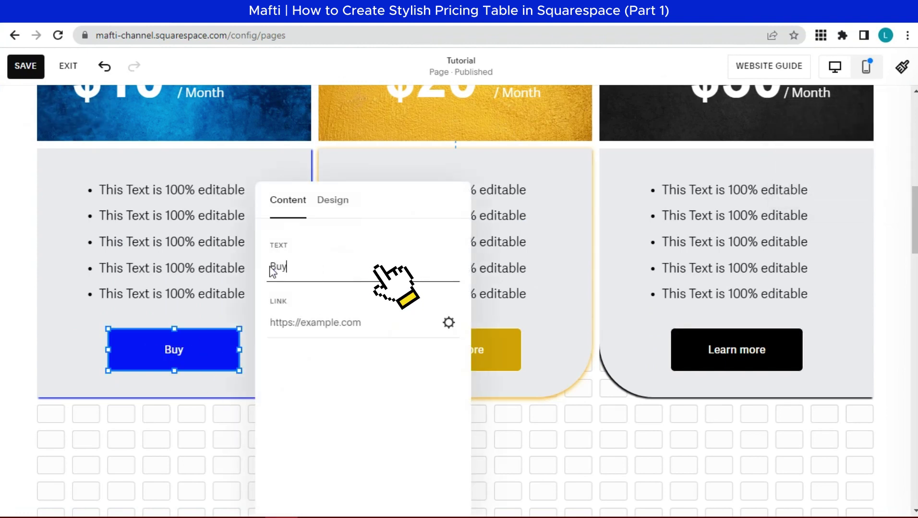
pyautogui.write(' Now')
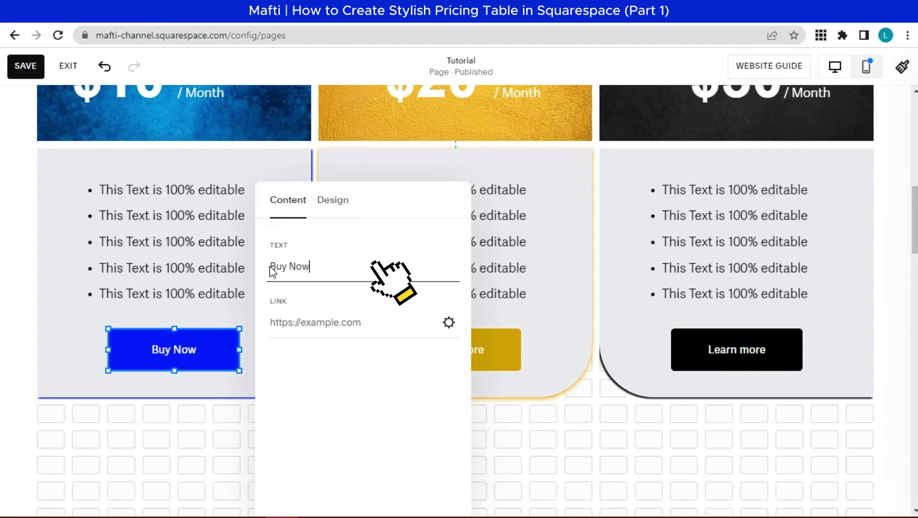
pyautogui.click(487, 352)
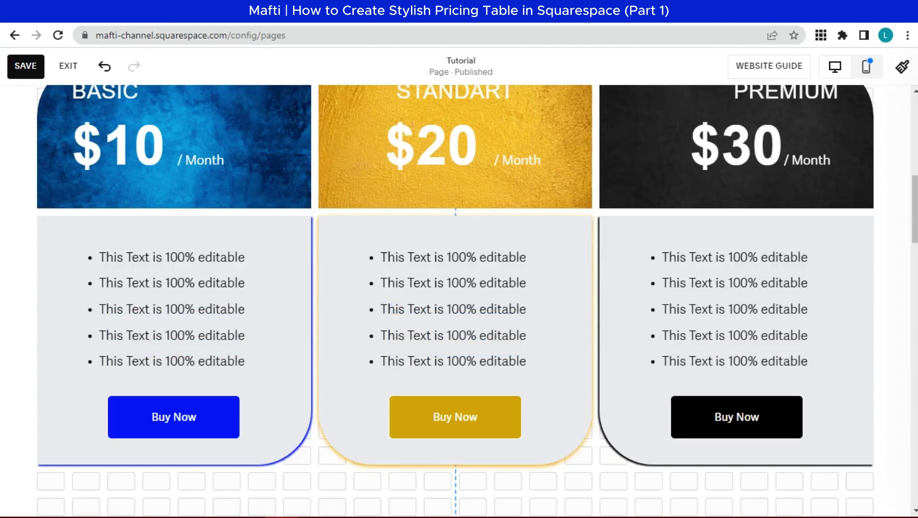
# In mobile view, move the Basic bullet list and Buy Now button up under its image
pyautogui.scroll(1, 459, 301)
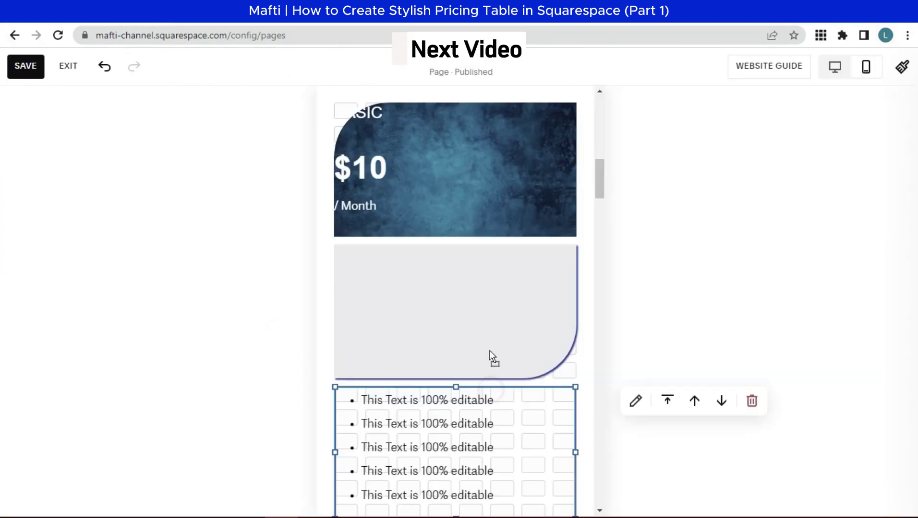
pyautogui.moveTo(492, 358); pyautogui.dragTo(489, 312)
pyautogui.moveTo(427, 423); pyautogui.dragTo(480, 273)
pyautogui.moveTo(459, 312); pyautogui.dragTo(459, 311)
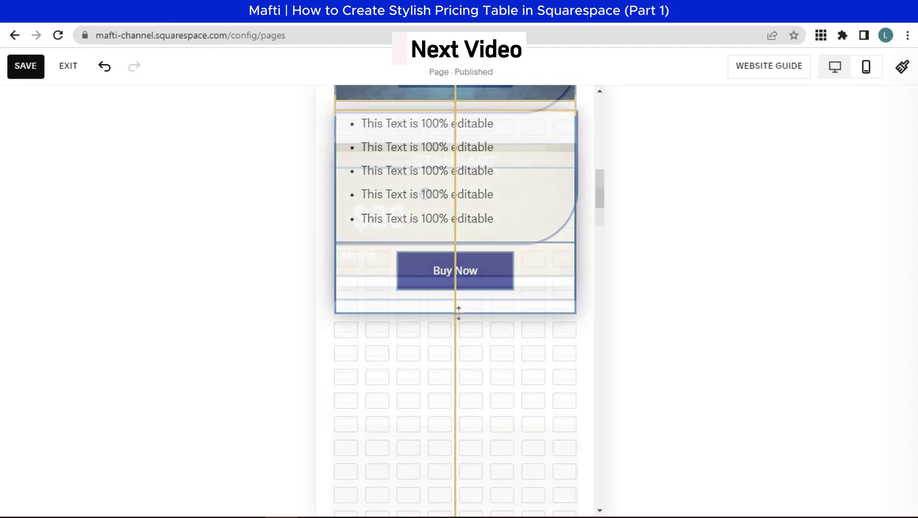
pyautogui.scroll(-4, 415, 221)
# Bottom-align the STANDART heading within its text block
pyautogui.click(415, 222)
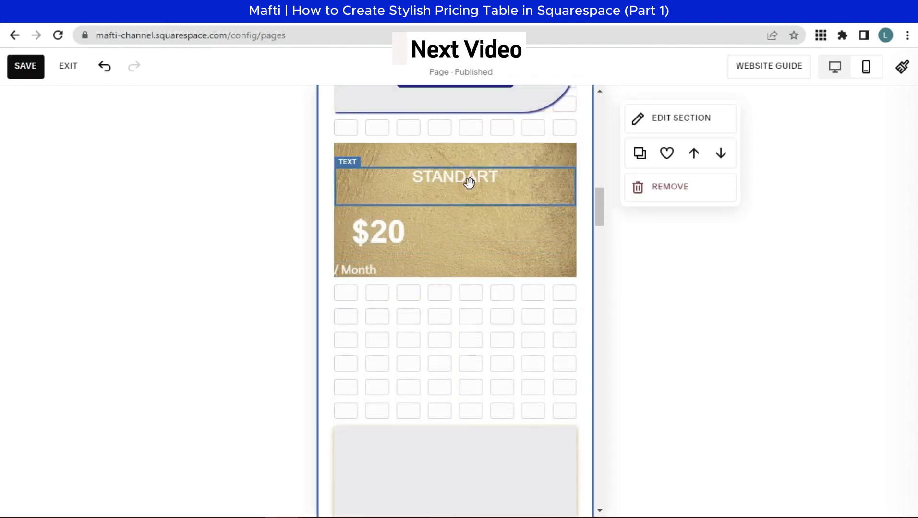
pyautogui.click(667, 182)
pyautogui.click(667, 213)
pyautogui.click(697, 214)
pyautogui.click(452, 230)
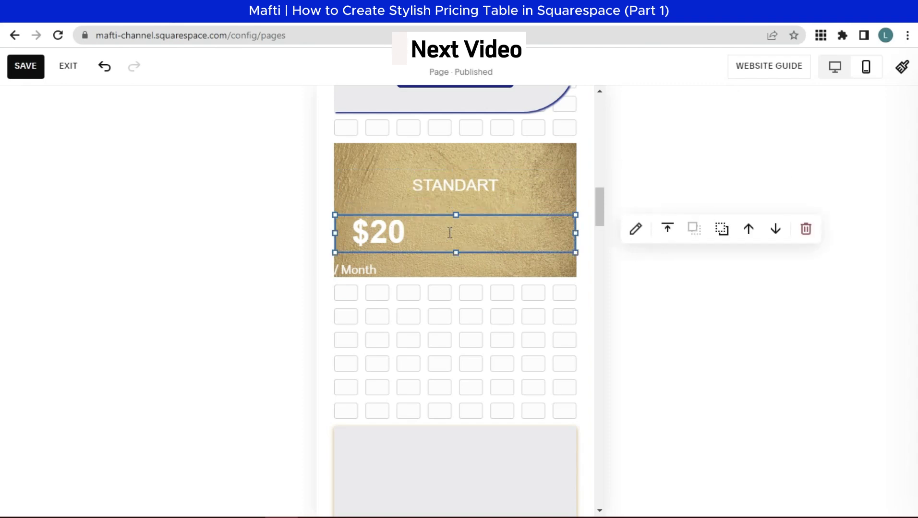
pyautogui.click(446, 280)
# Center-align all five lines of the Premium card's bullet list
pyautogui.scroll(-6, 451, 288)
pyautogui.click(456, 326)
pyautogui.click(667, 273)
pyautogui.click(667, 303)
pyautogui.hotkey('ctrl', 'a')
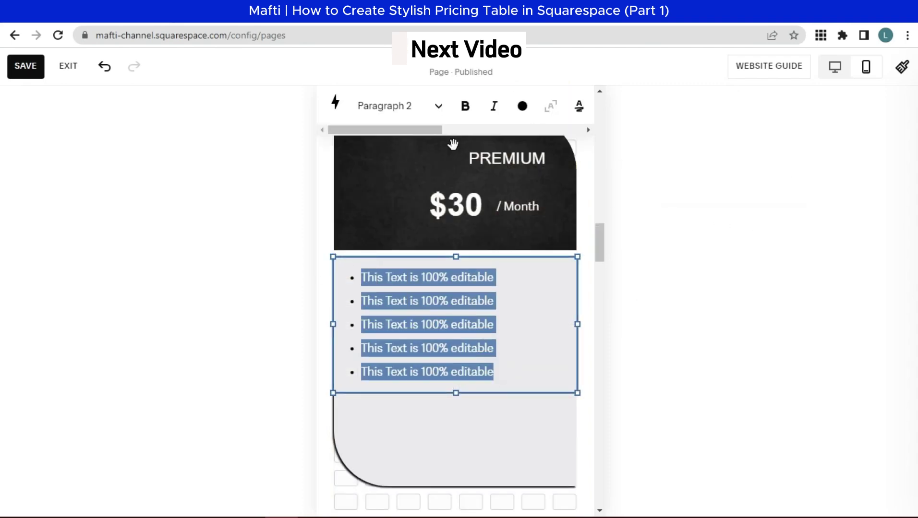
pyautogui.click(392, 105)
pyautogui.click(360, 103)
# Move the Premium Buy Now button up into its card and shorten the card shape
pyautogui.scroll(-3, 439, 497)
pyautogui.click(438, 502)
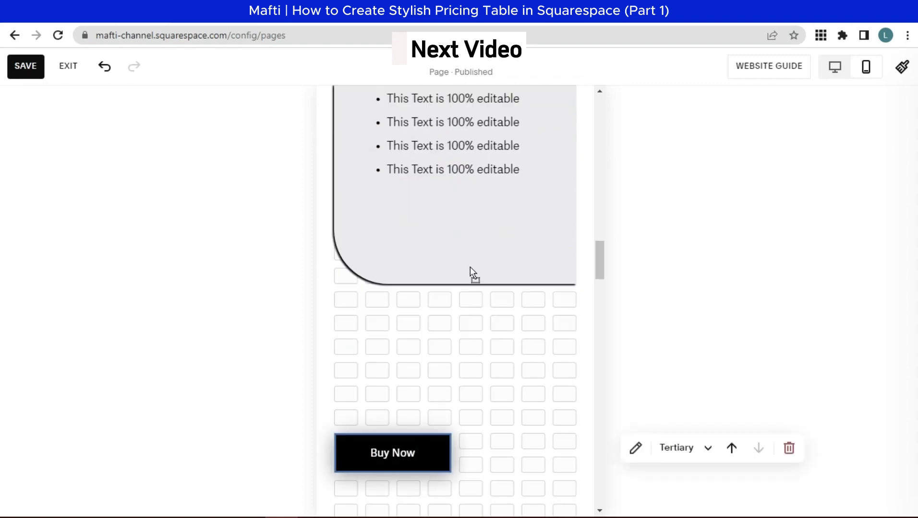
pyautogui.moveTo(430, 459); pyautogui.dragTo(487, 226)
pyautogui.moveTo(481, 283); pyautogui.dragTo(463, 262)
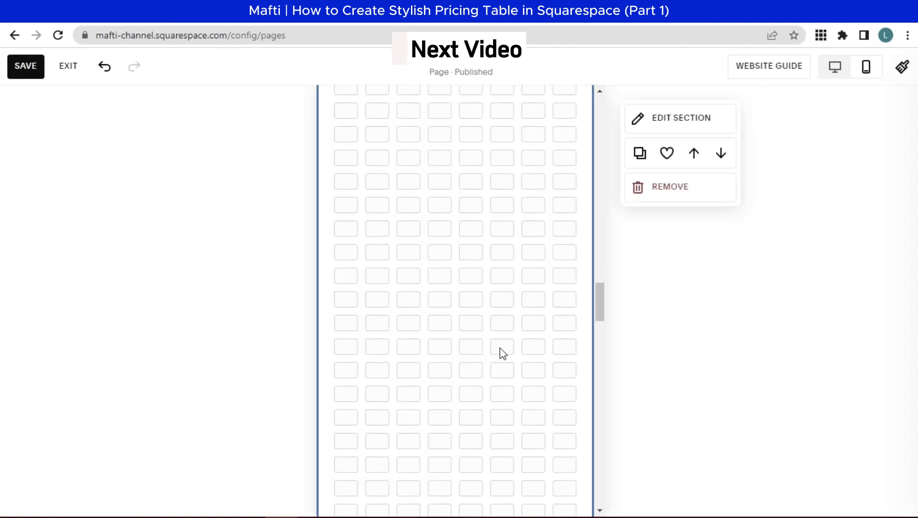